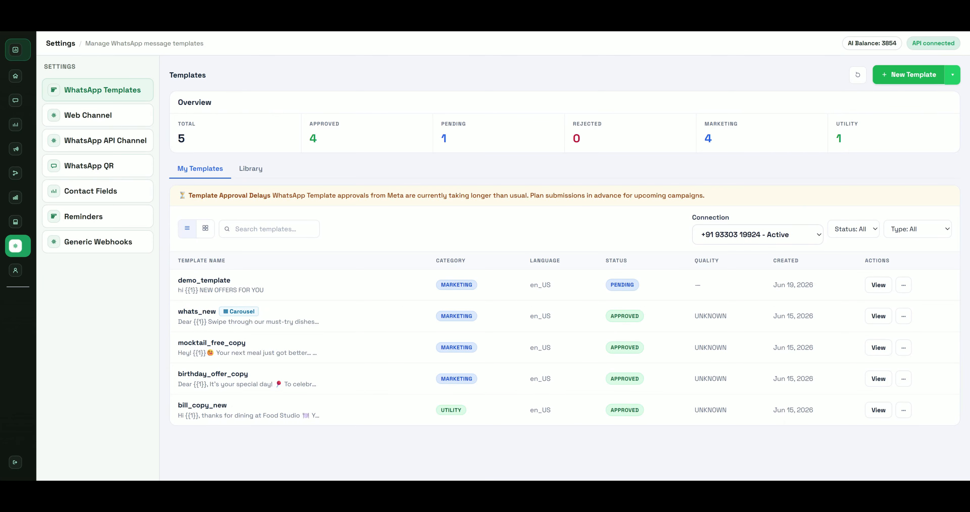
Open the New Template creation form from the WhatsApp Templates overview
click(909, 79)
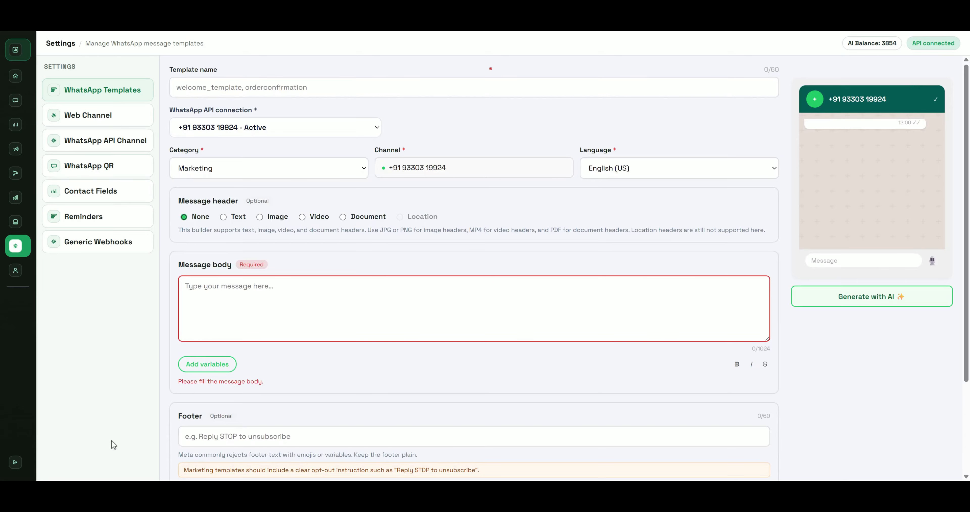
Name the template demo_offer and write the body 'Hi this is a new offer for you'
click(270, 87)
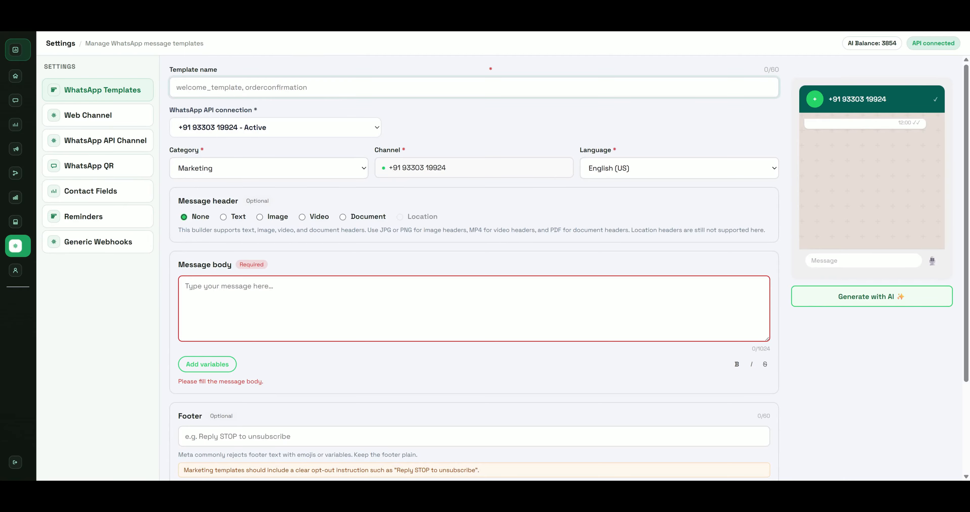
text(demo_)
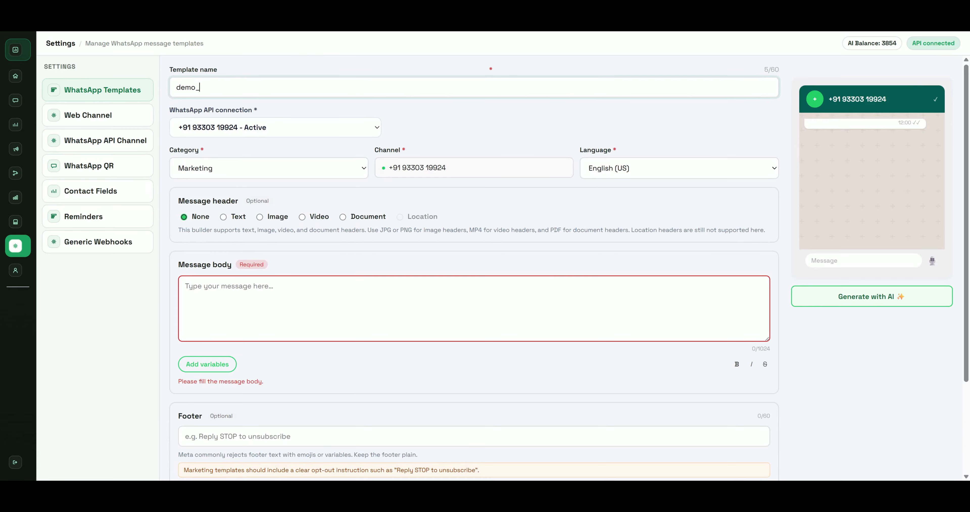
text(offer)
key(Tab)
key(Tab)
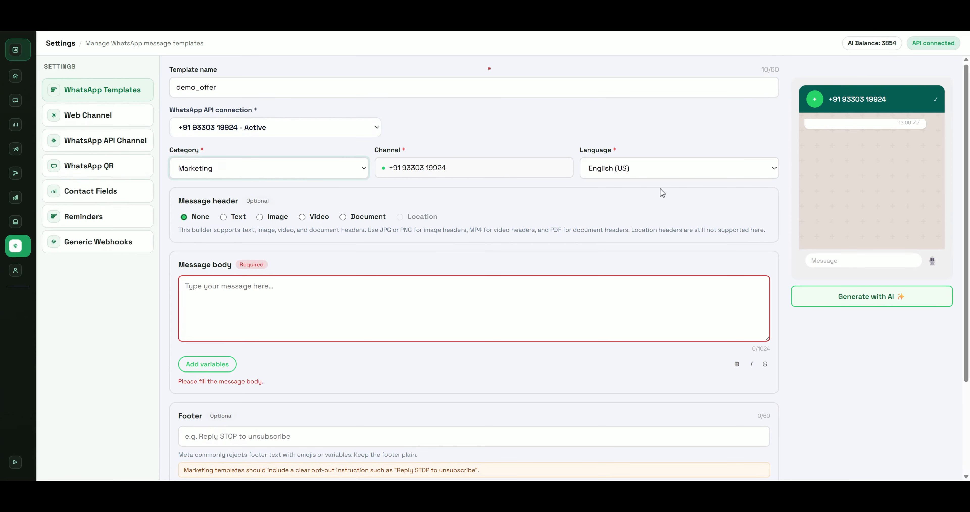
click(432, 176)
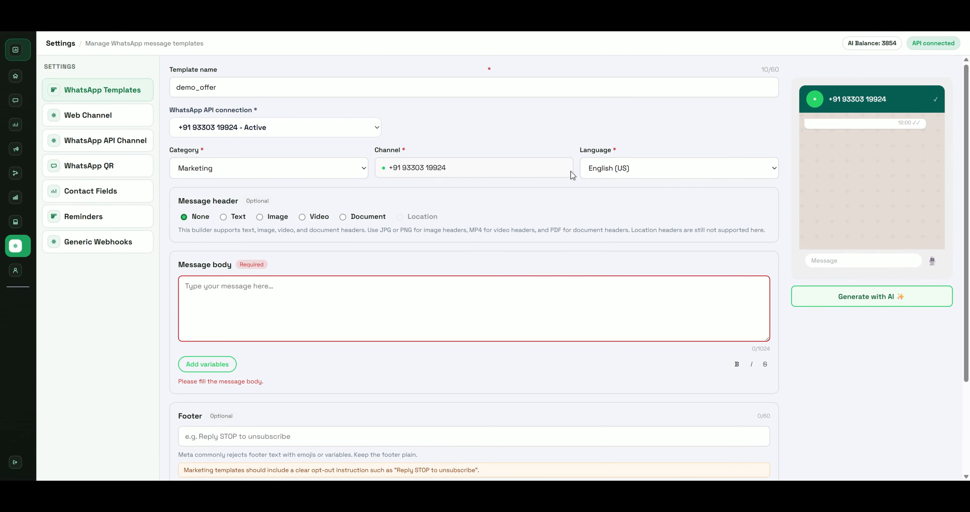
click(587, 169)
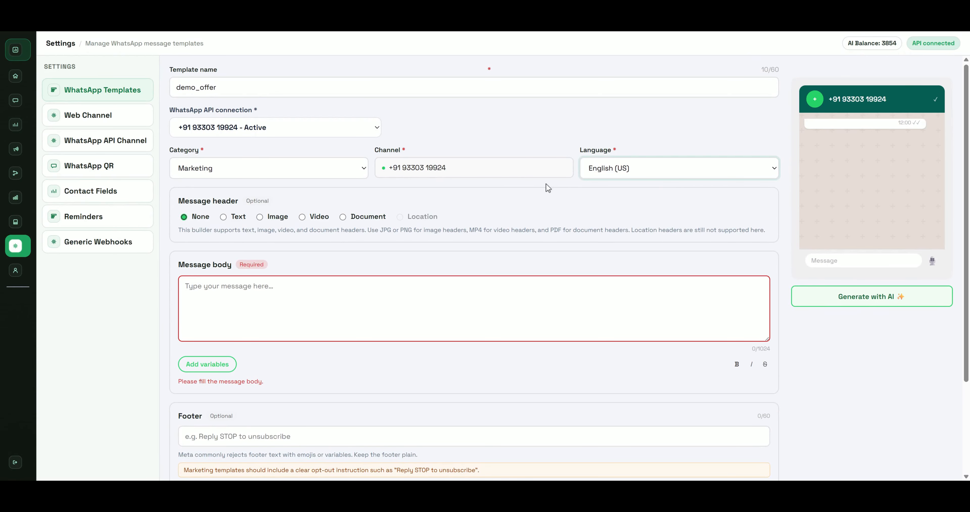
click(246, 289)
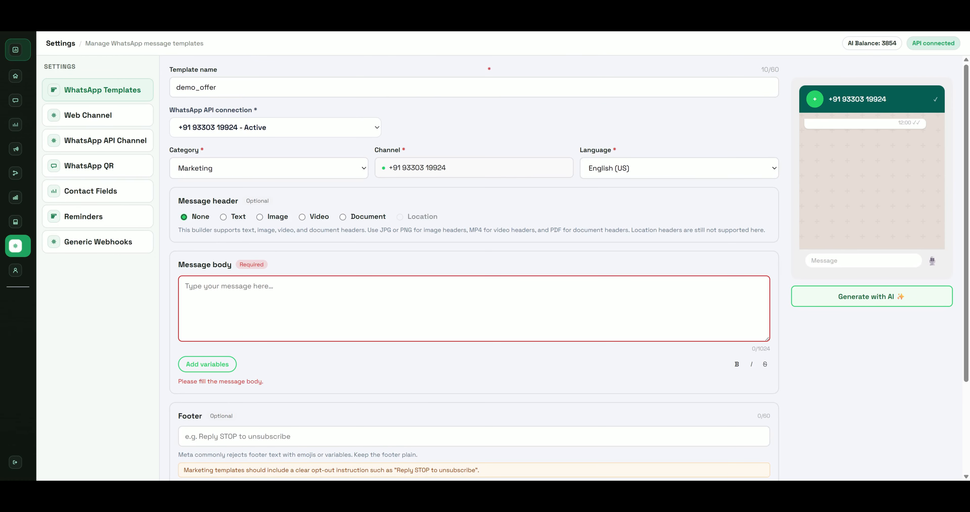
text(Hi  )
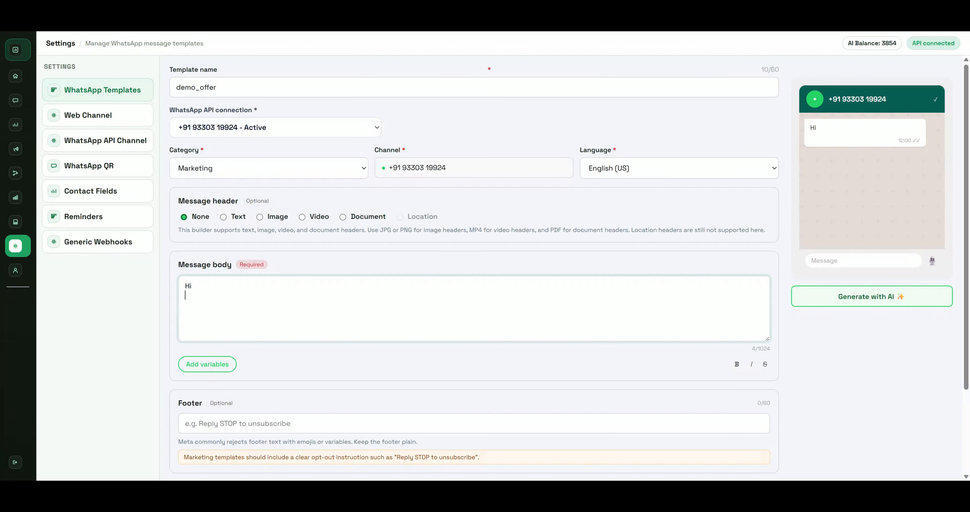
text(this is a new )
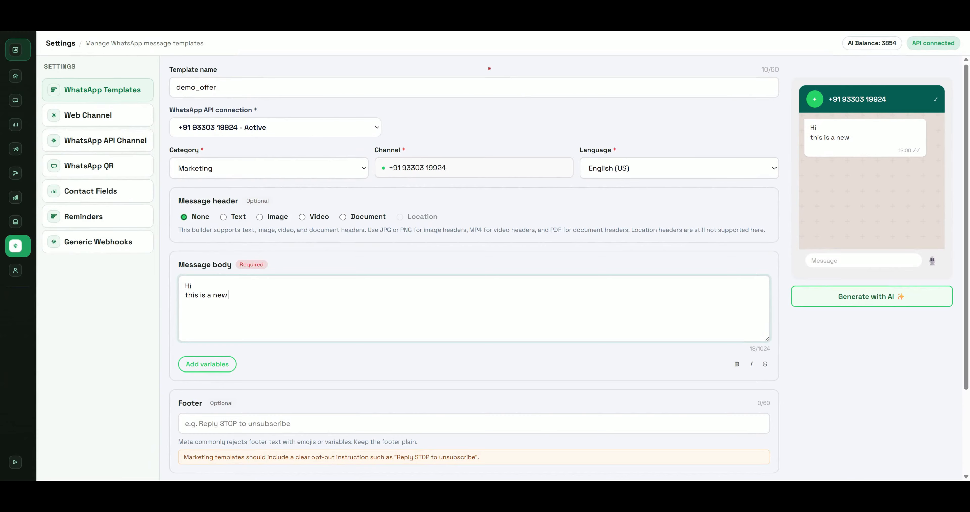
text(offer for you)
Switch the header to Image and upload the sandwich JPG photo
click(224, 217)
click(260, 216)
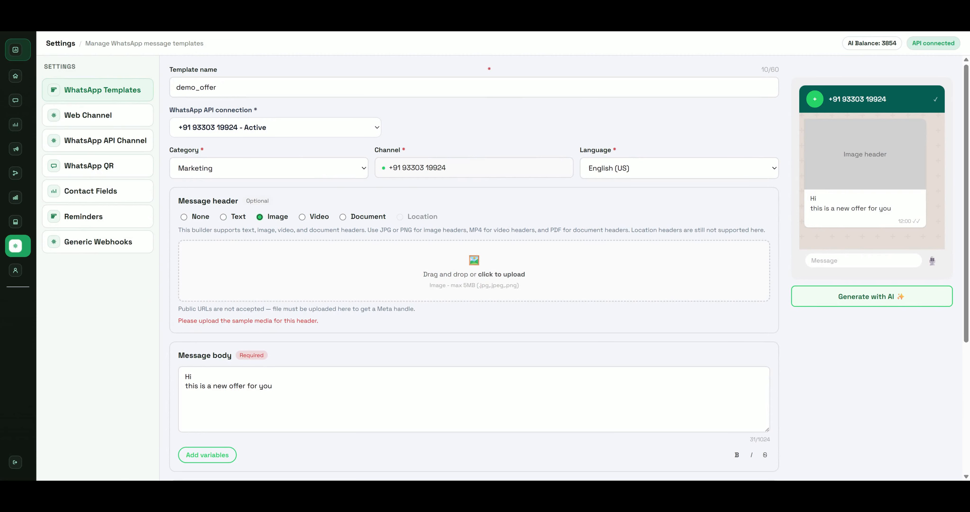
double_click(209, 111)
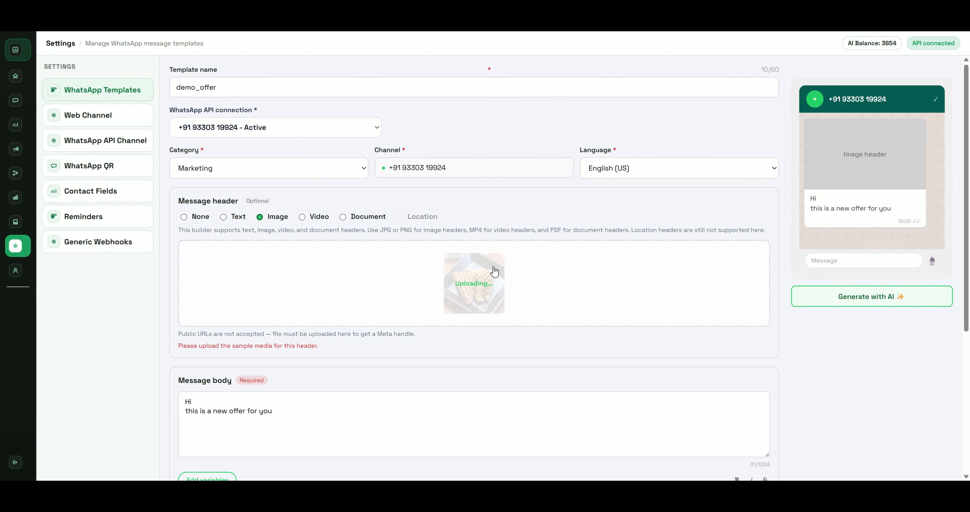
scroll(852, 281, down, 1)
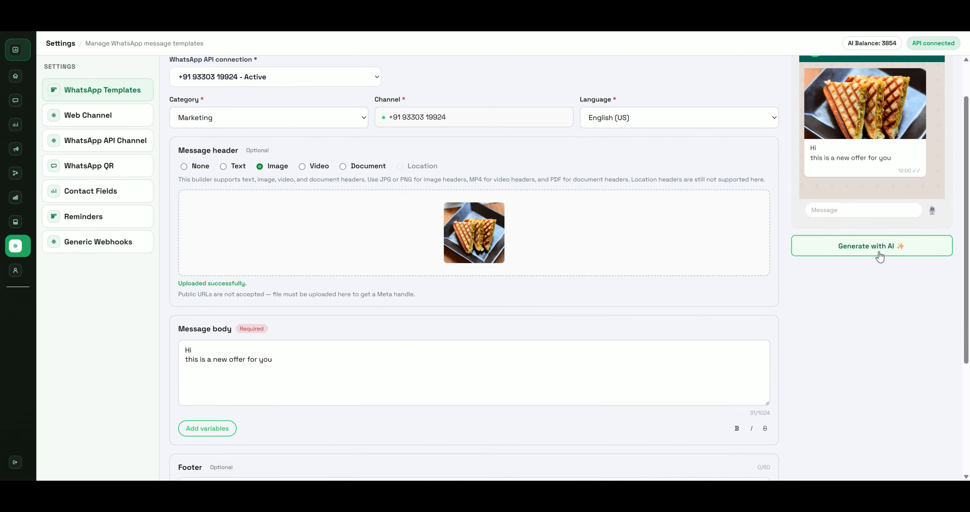
scroll(877, 255, up, 1)
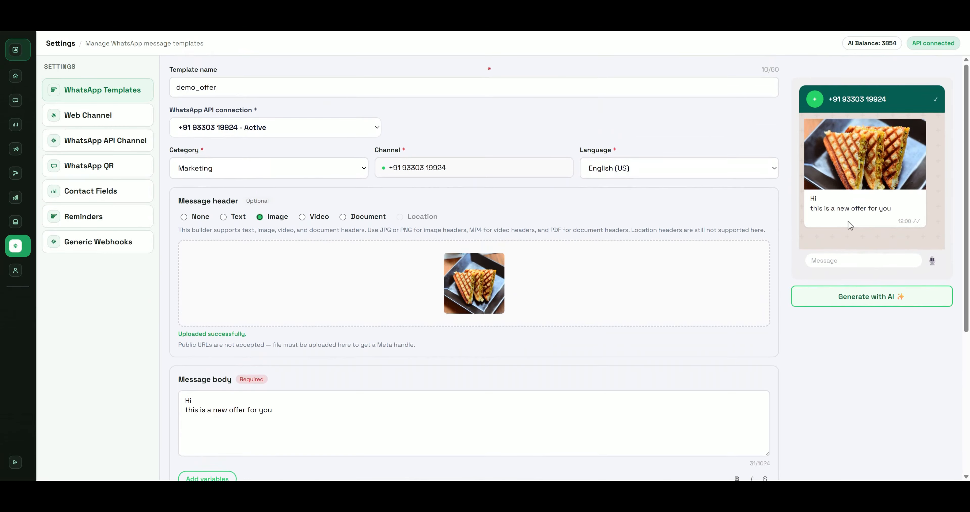
Generate a Funny-style template with AI from the prompt 'create new offers for sandwich'
click(845, 310)
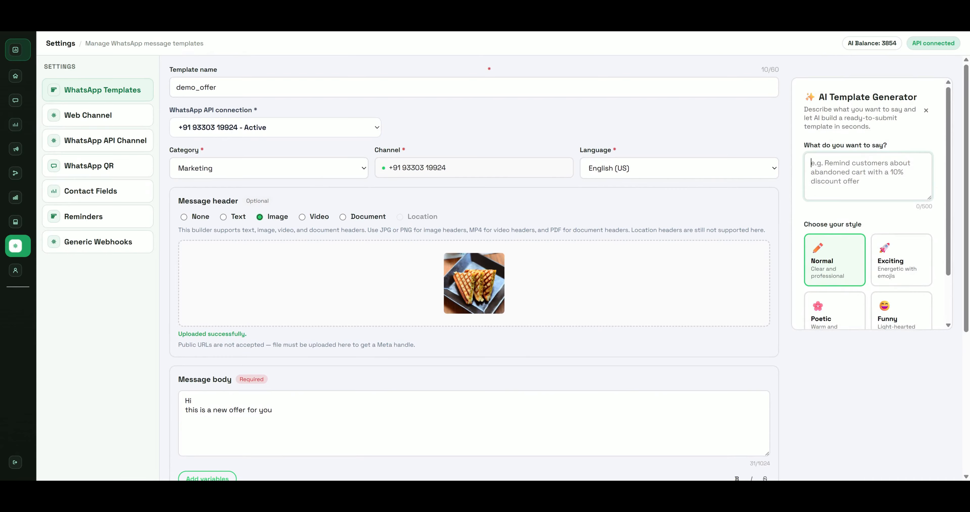
text(create new )
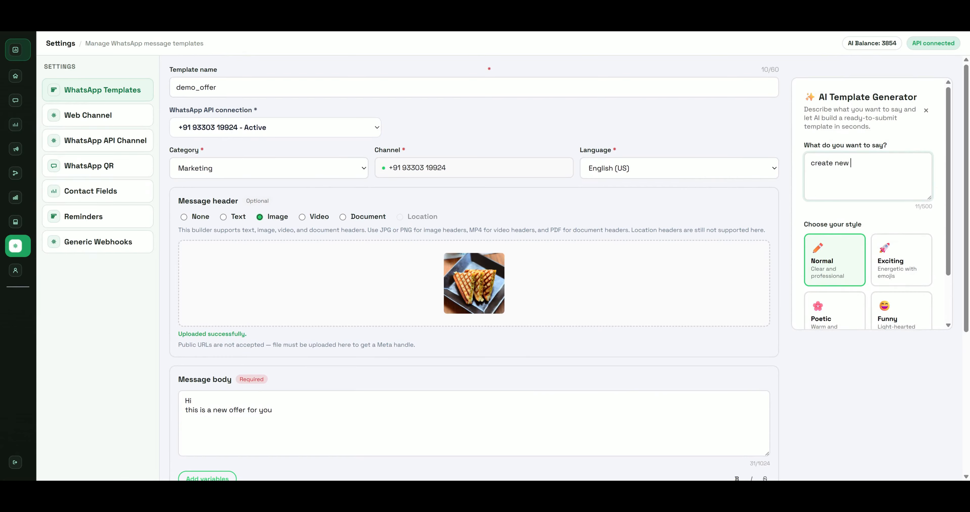
text(offers for sandwich)
scroll(940, 297, down, 3)
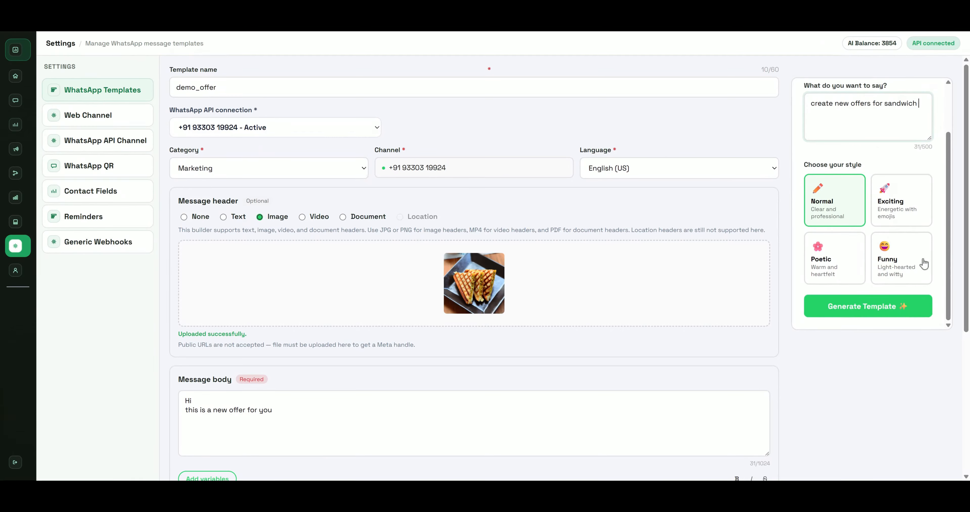
click(890, 263)
click(858, 312)
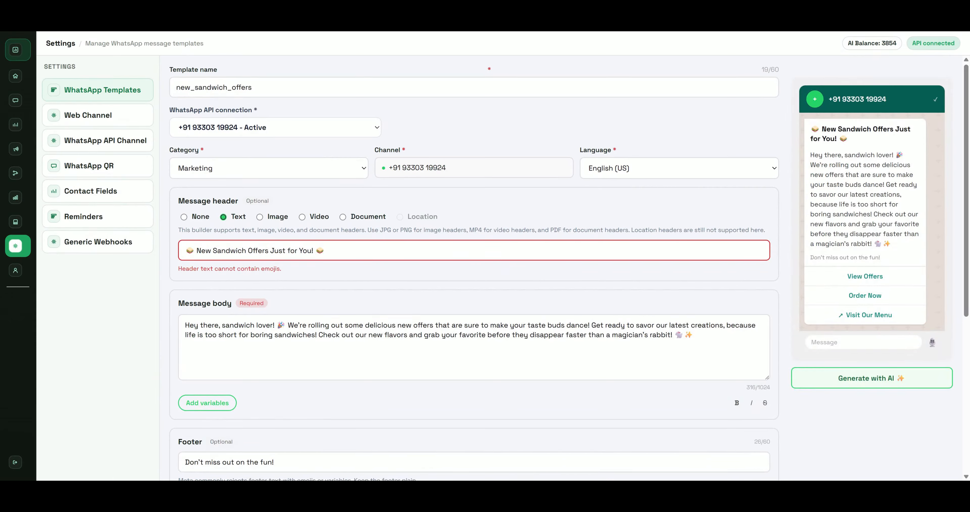
Replace 'there' in the greeting with the {{1}} variable and break the line after it
drag(190, 325, 393, 325)
click(377, 334)
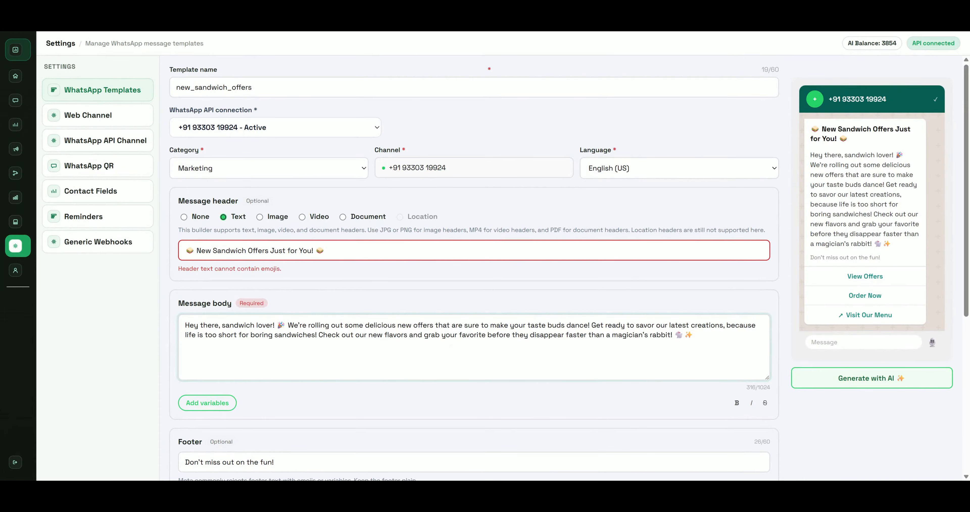
double_click(209, 325)
text({{)
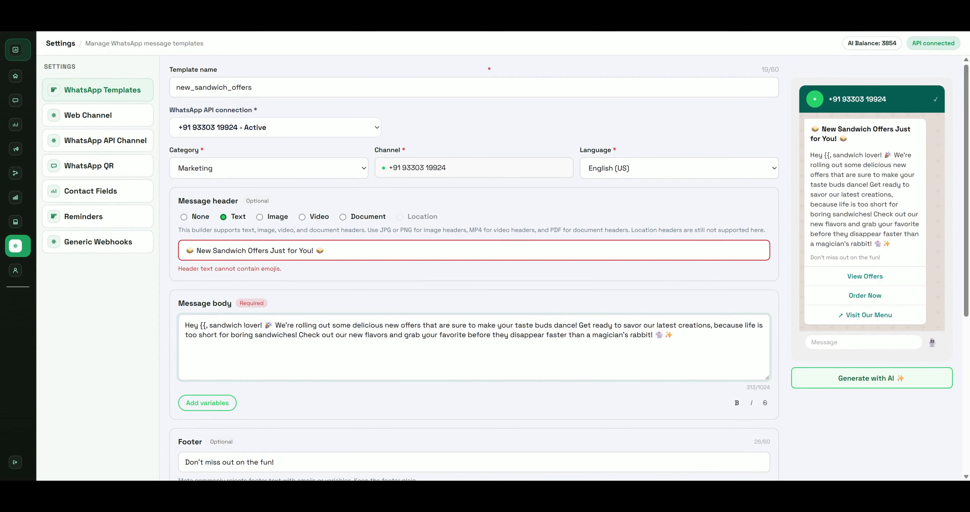
text(1}})
key(Return)
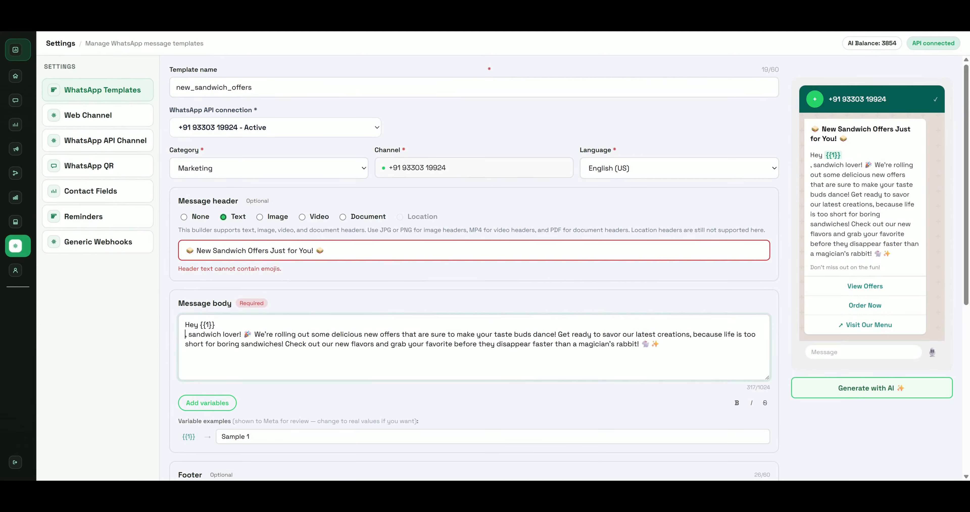
key(BackSpace)
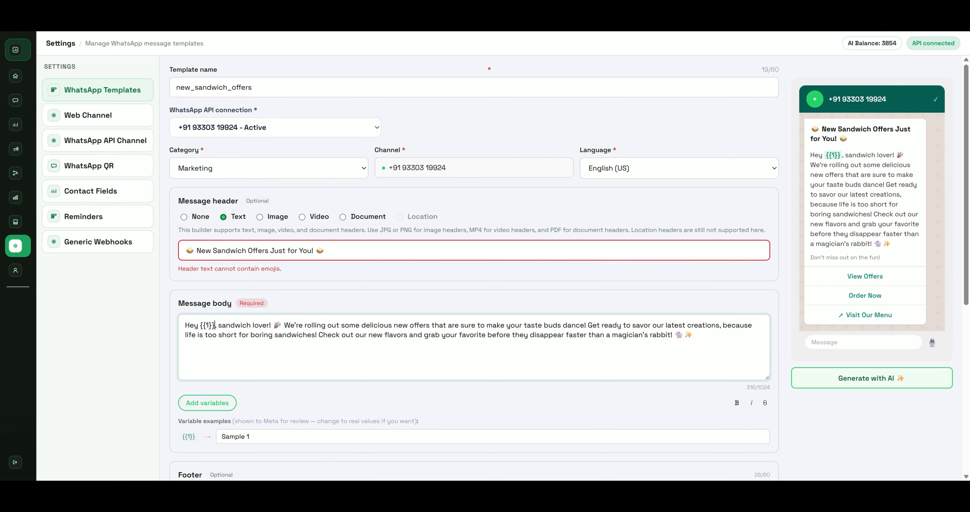
key(Return)
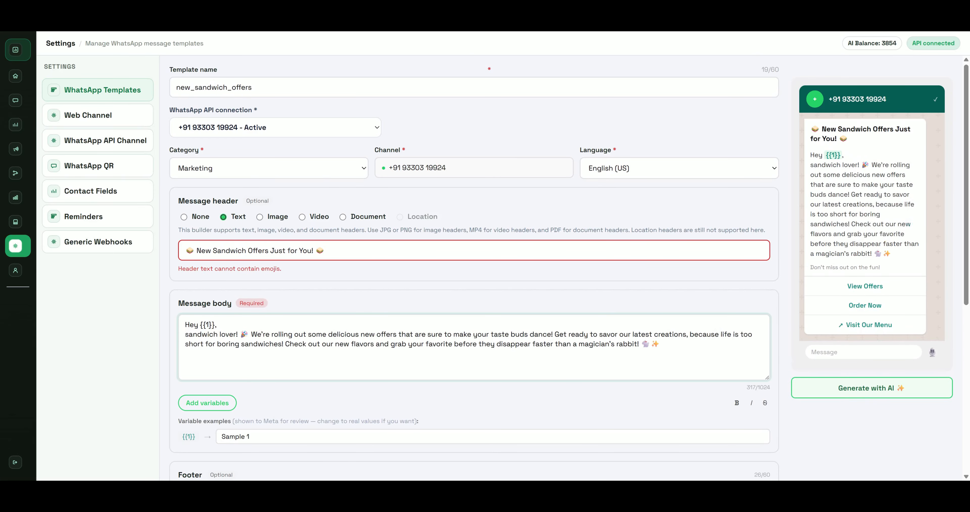
Give {{1}} a sample name and delete the leading emoji from the header
scroll(255, 377, down, 1)
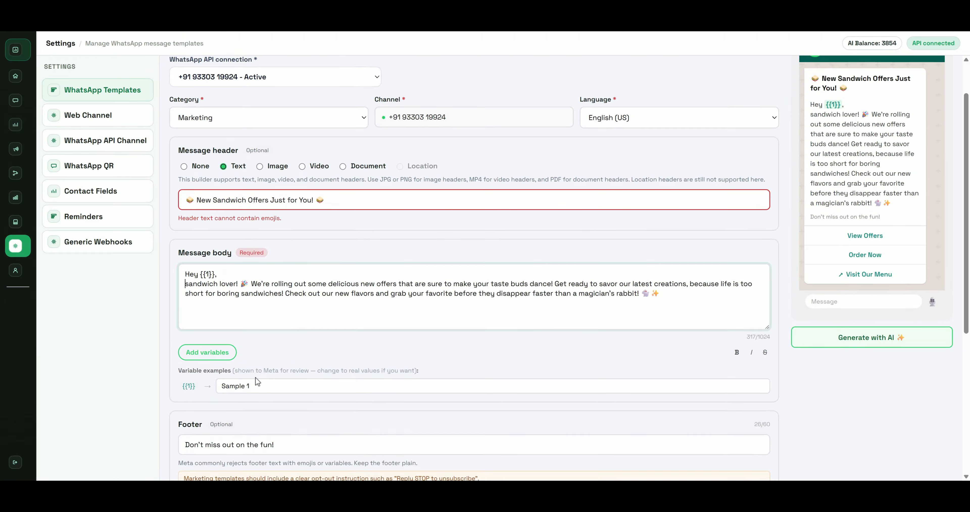
triple_click(255, 384)
text(sumit)
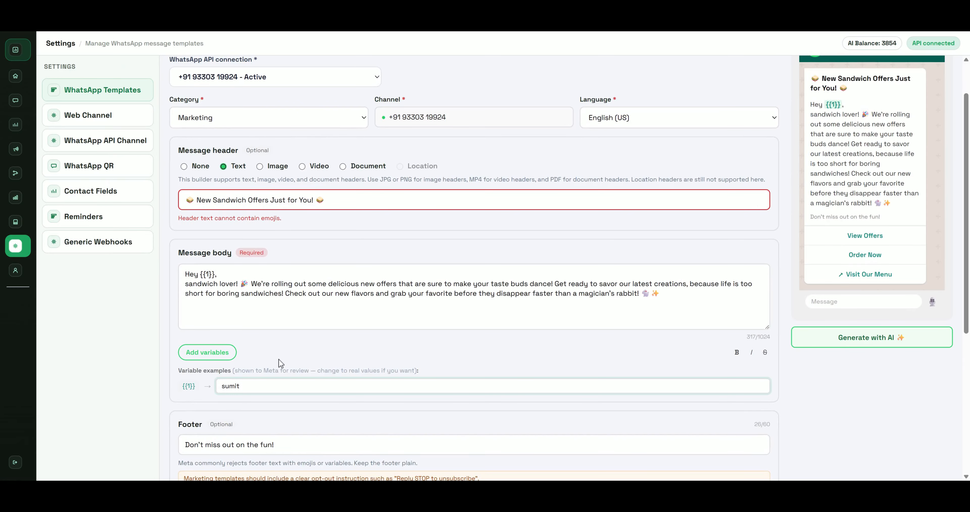
scroll(284, 360, up, 1)
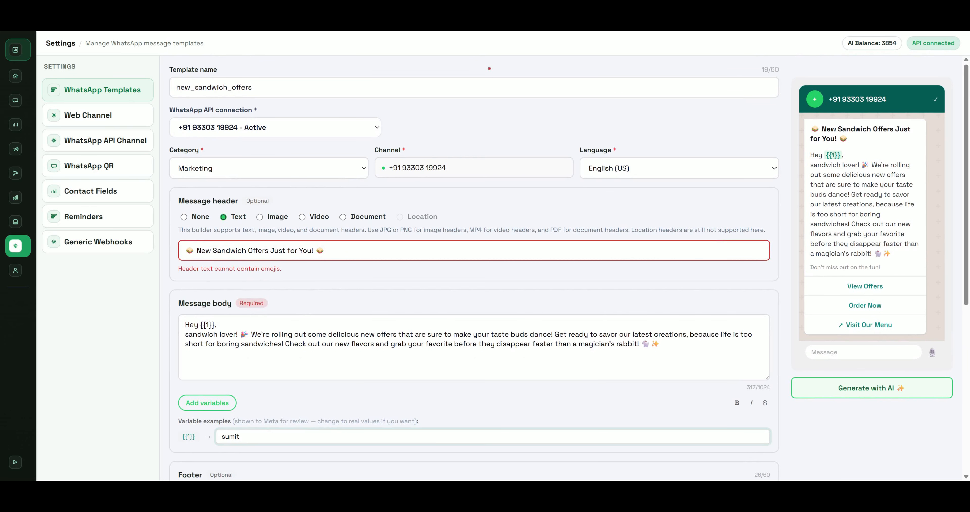
drag(194, 251, 176, 256)
key(BackSpace)
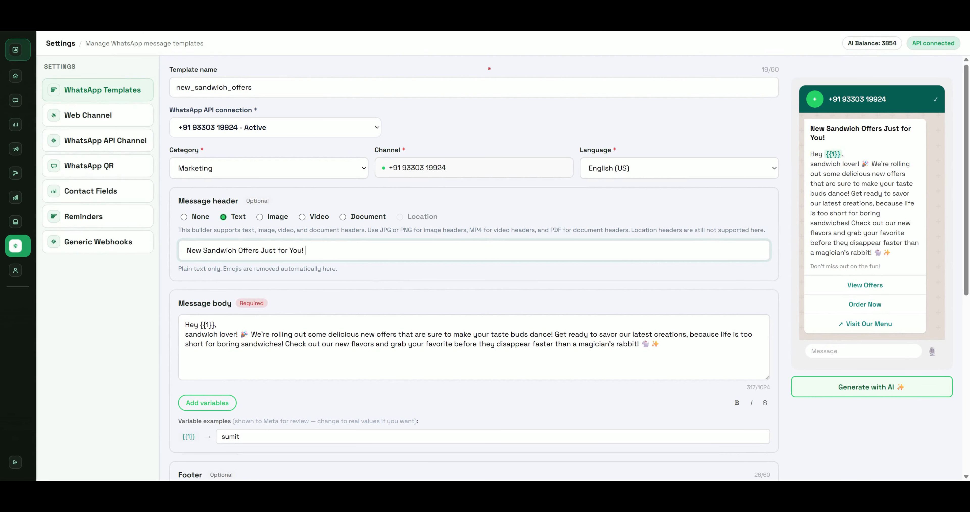
Delete the header text and make the header an Image with the sandwich photo uploaded
drag(306, 250, 180, 260)
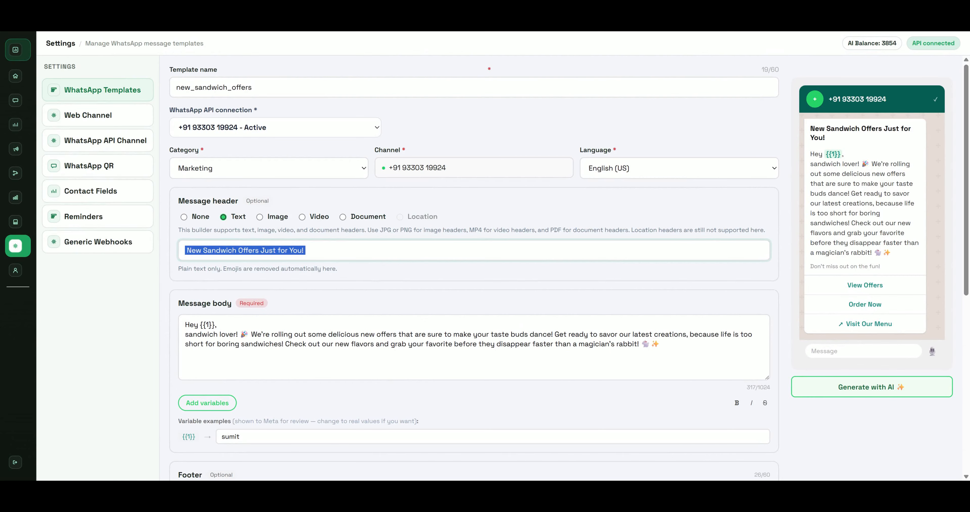
key(BackSpace)
drag(257, 227, 258, 222)
click(260, 217)
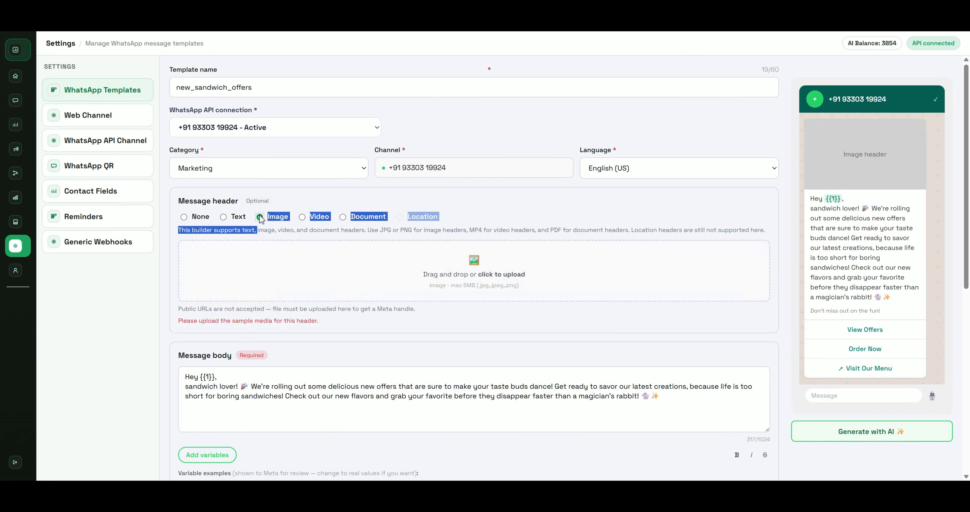
click(536, 276)
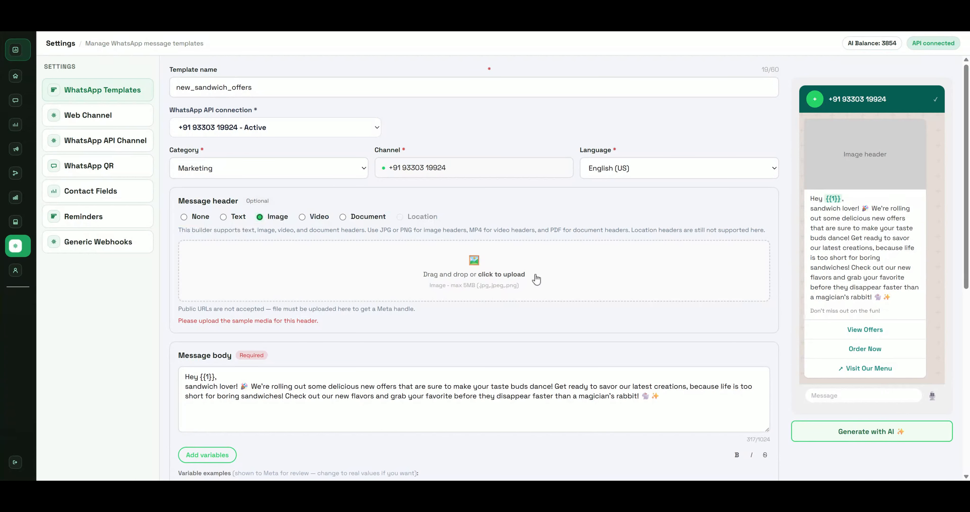
double_click(197, 141)
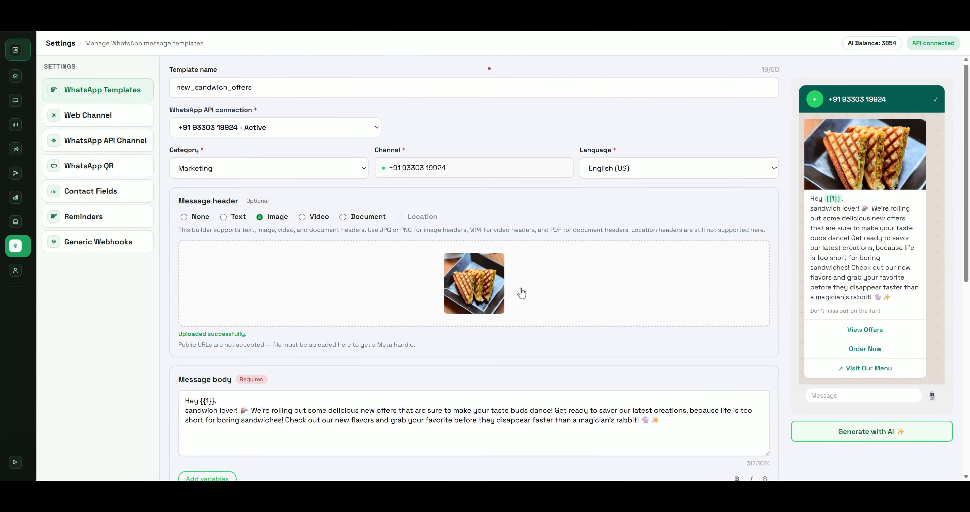
scroll(506, 271, down, 5)
scroll(492, 270, down, 3)
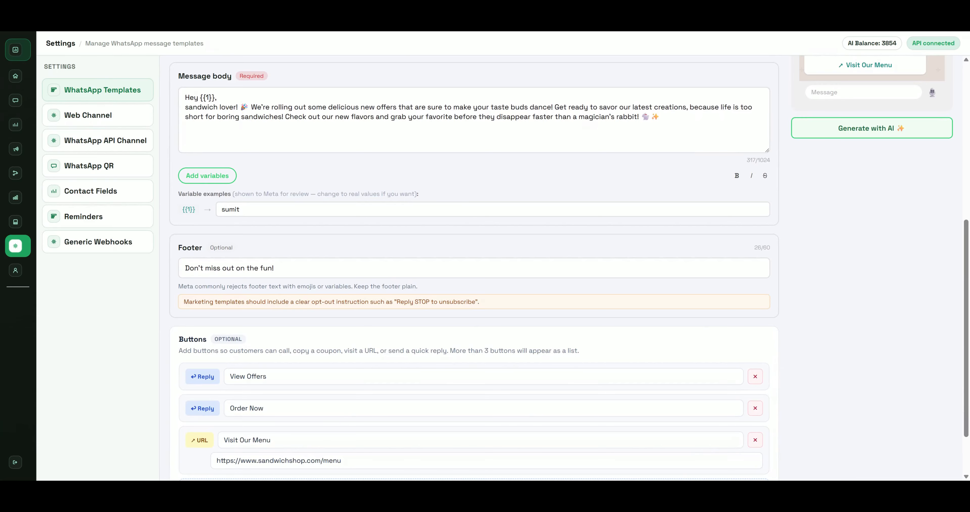
scroll(895, 220, down, 1)
Replace the footer with the suggested opt-out phrase 'Reply STOP to unsubscribe'
scroll(895, 220, up, 6)
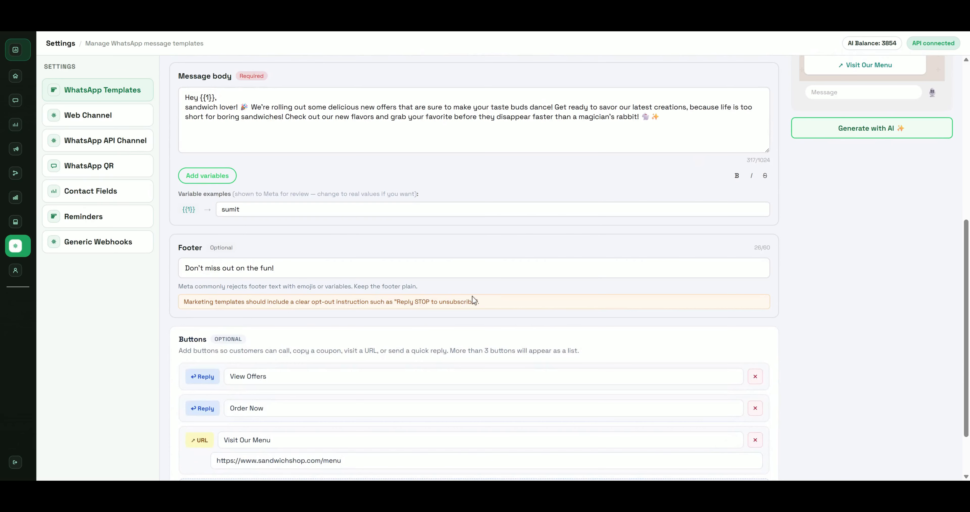
double_click(405, 301)
drag(405, 301, 458, 303)
key(ctrl+c)
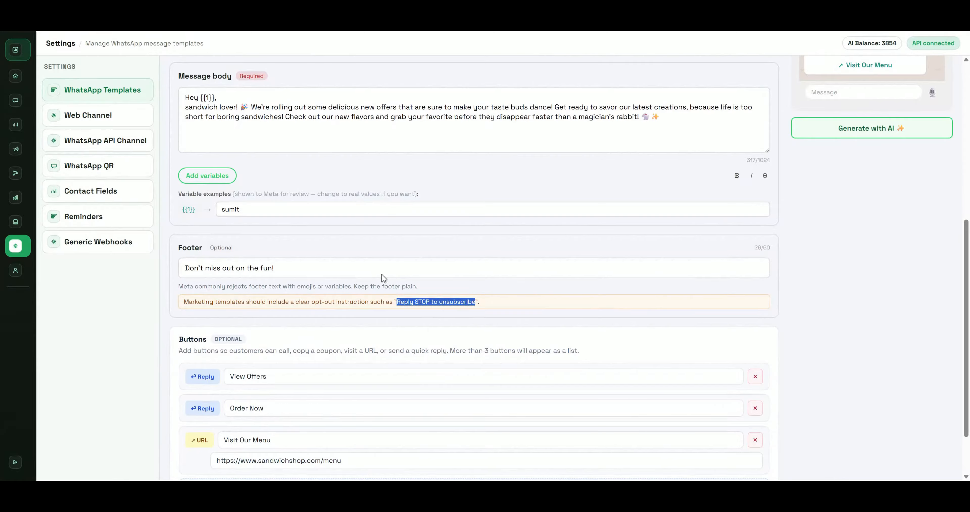
triple_click(444, 270)
key(ctrl+v)
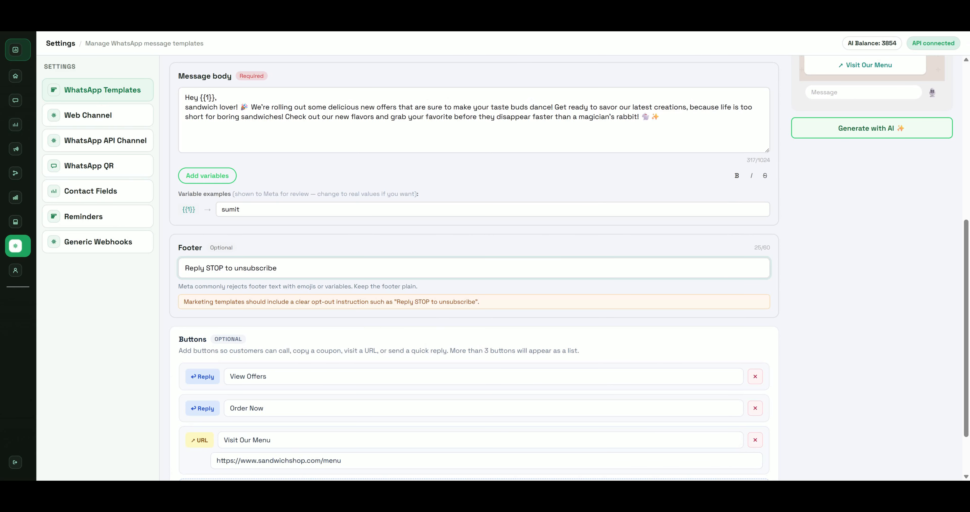
scroll(369, 270, down, 2)
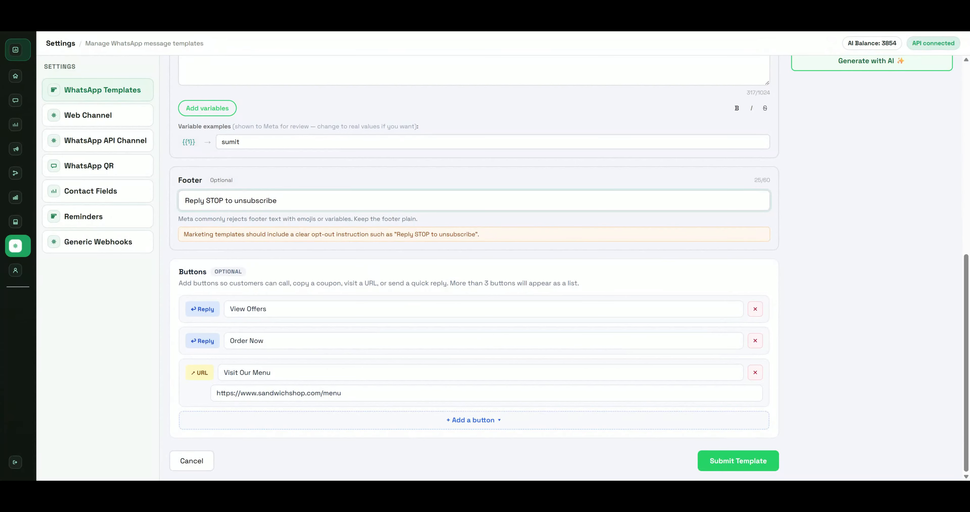
drag(268, 309, 172, 317)
double_click(257, 309)
scroll(259, 311, up, 6)
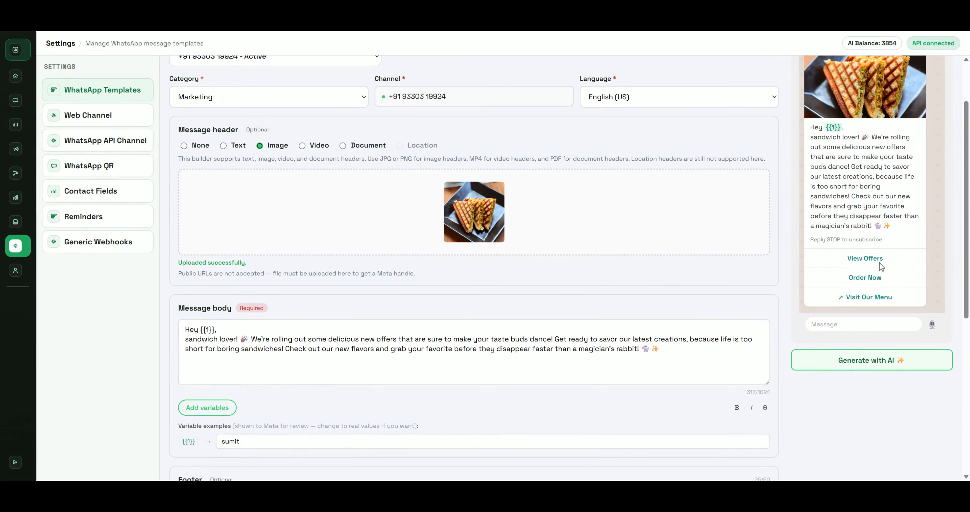
scroll(880, 266, down, 6)
triple_click(263, 373)
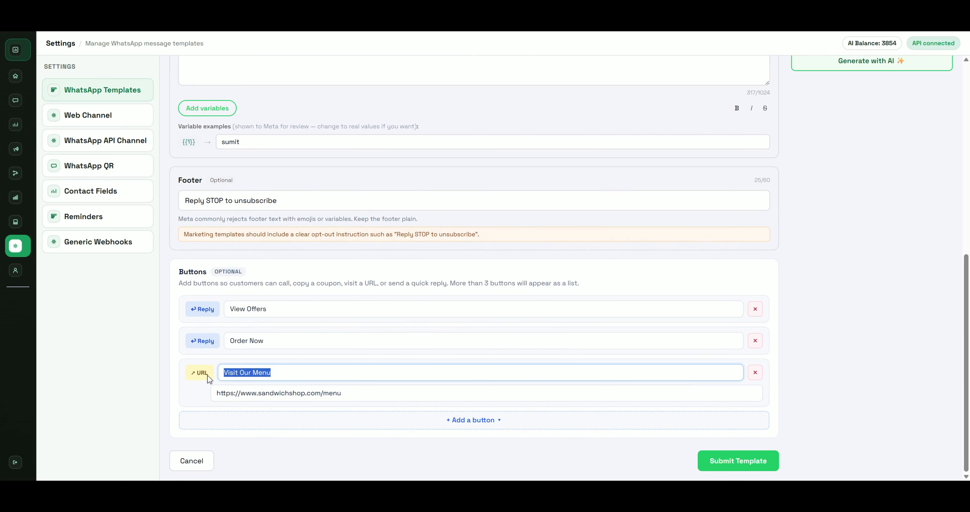
click(367, 395)
key(ctrl+a)
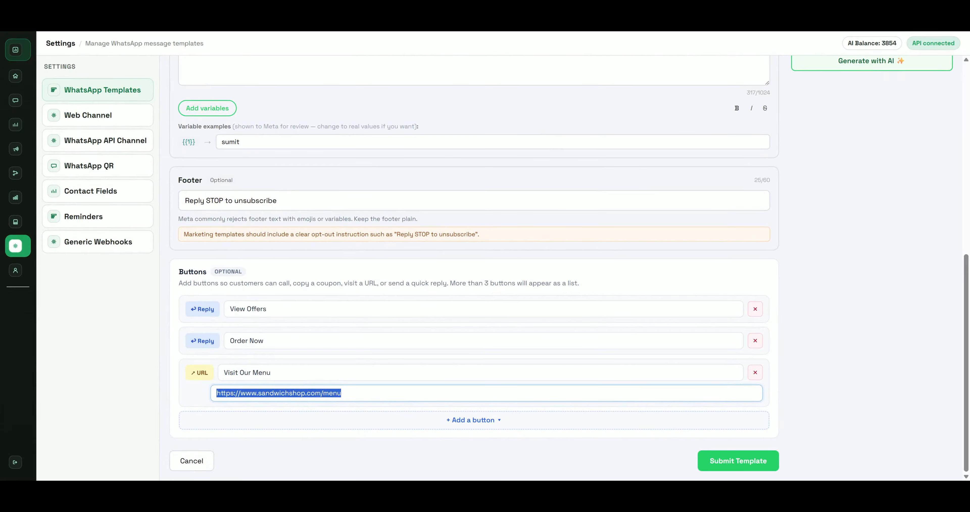
key(alt+Tab)
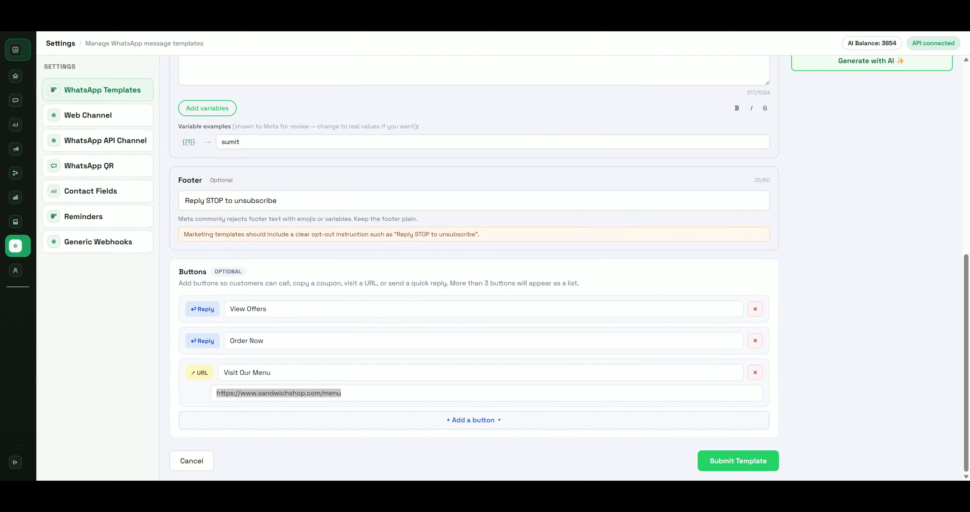
key(alt+Tab)
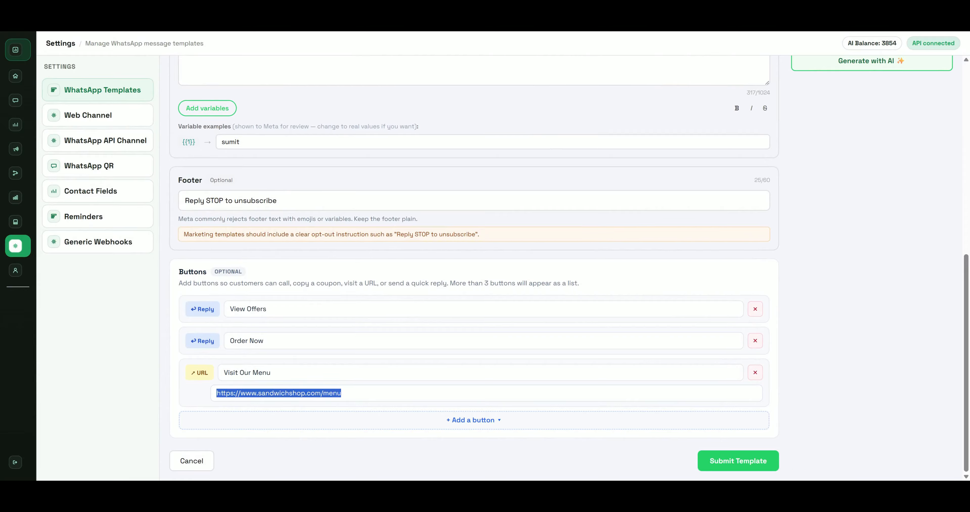
key(ctrl+v)
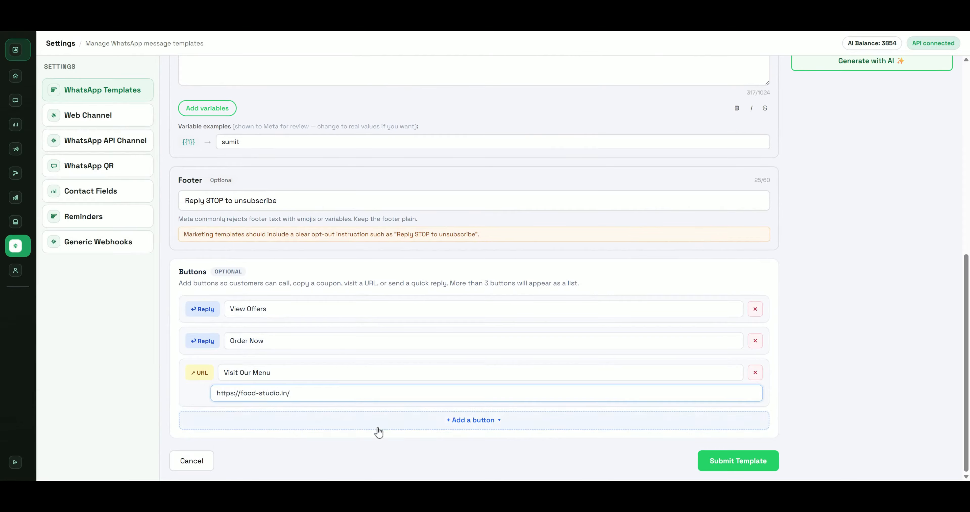
click(434, 416)
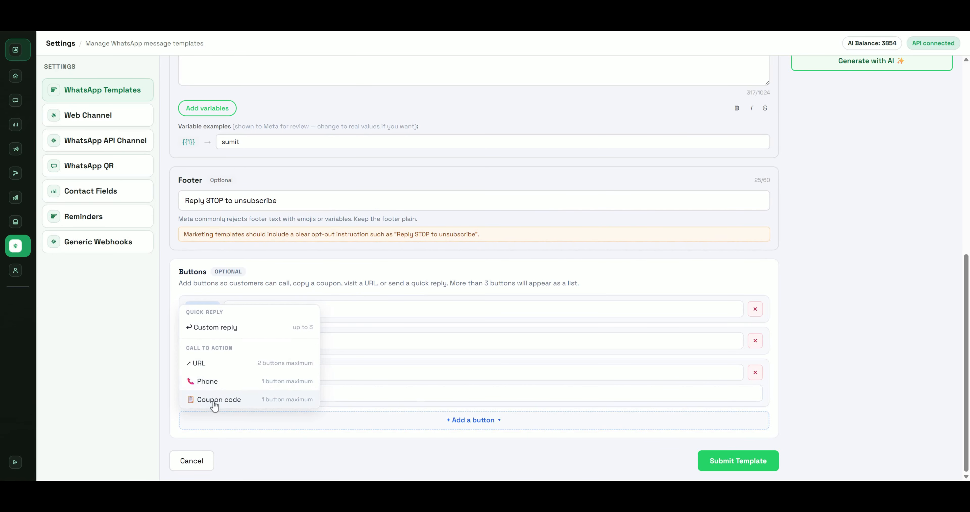
Close the button-type list without adding a button and check the template's category
click(839, 402)
scroll(838, 402, up, 2)
scroll(839, 402, up, 5)
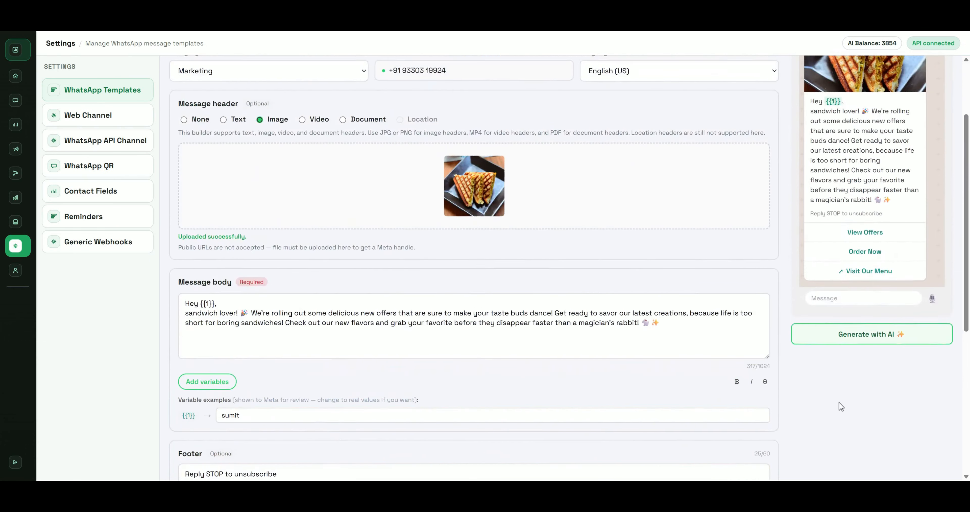
scroll(839, 402, down, 1)
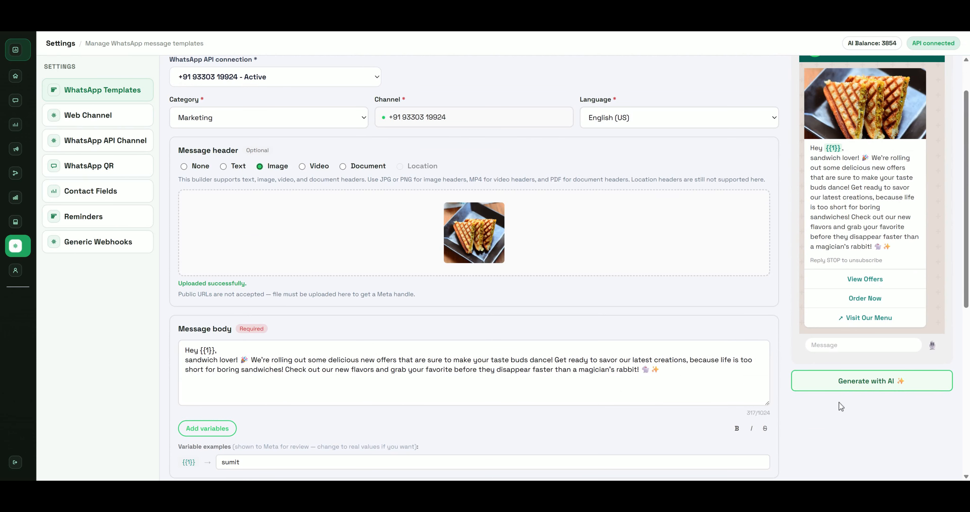
scroll(836, 373, up, 1)
scroll(833, 371, down, 8)
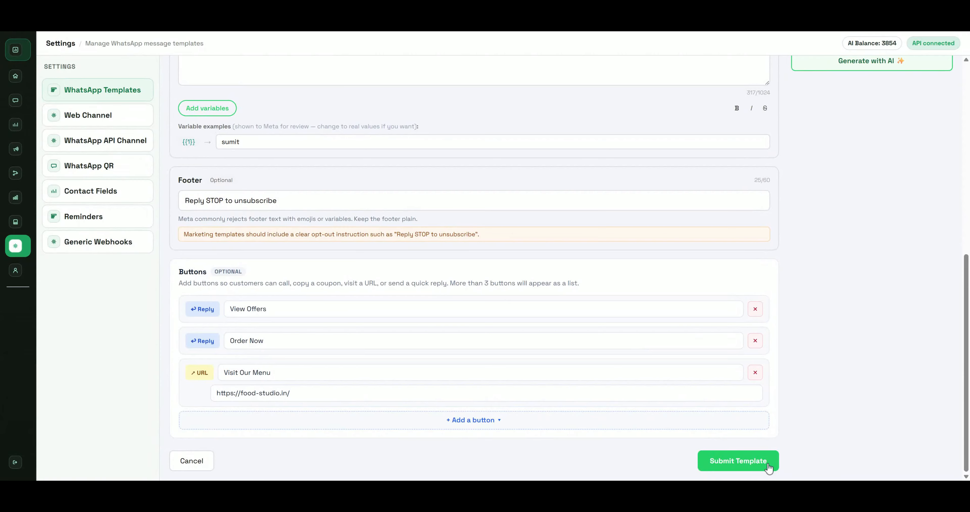
scroll(521, 242, up, 2)
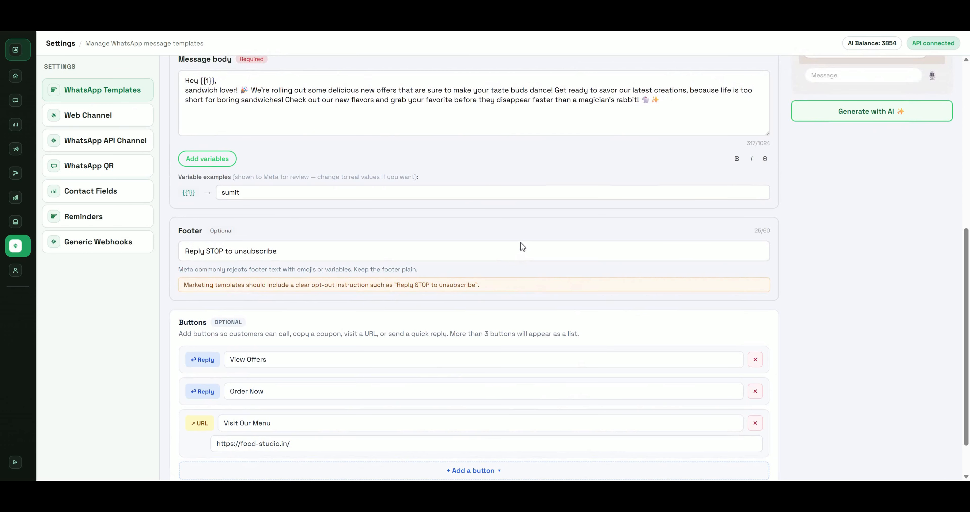
scroll(508, 241, up, 8)
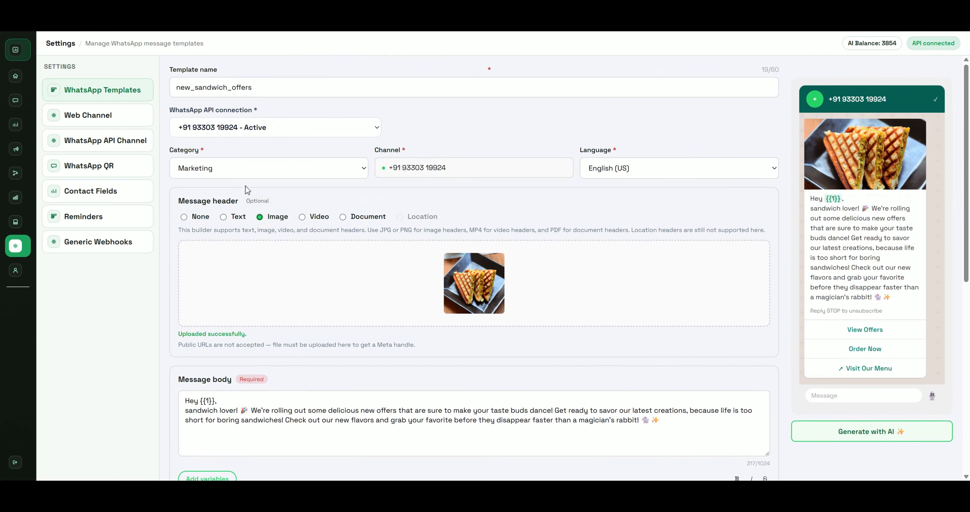
click(256, 167)
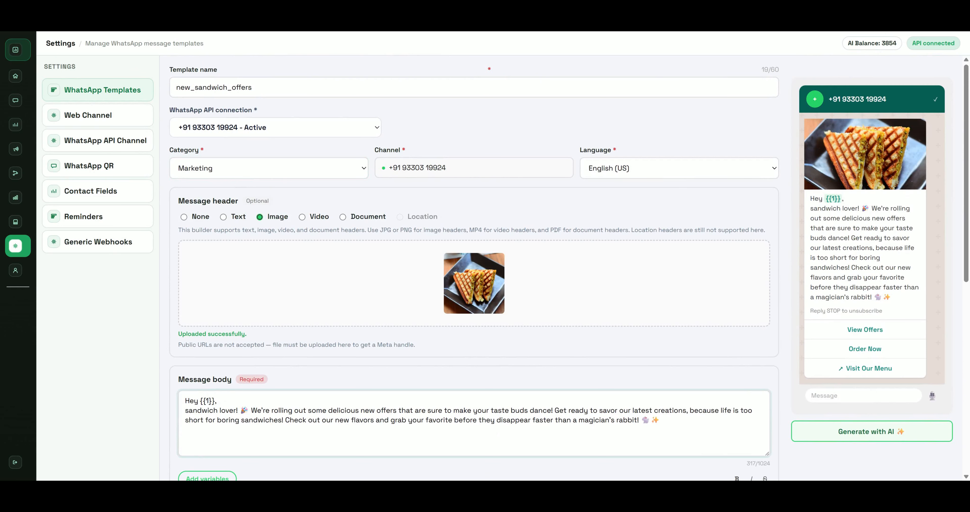
scroll(489, 264, down, 1)
Review the message body and submit new_sandwich_offers to Meta for verification
drag(660, 369, 451, 359)
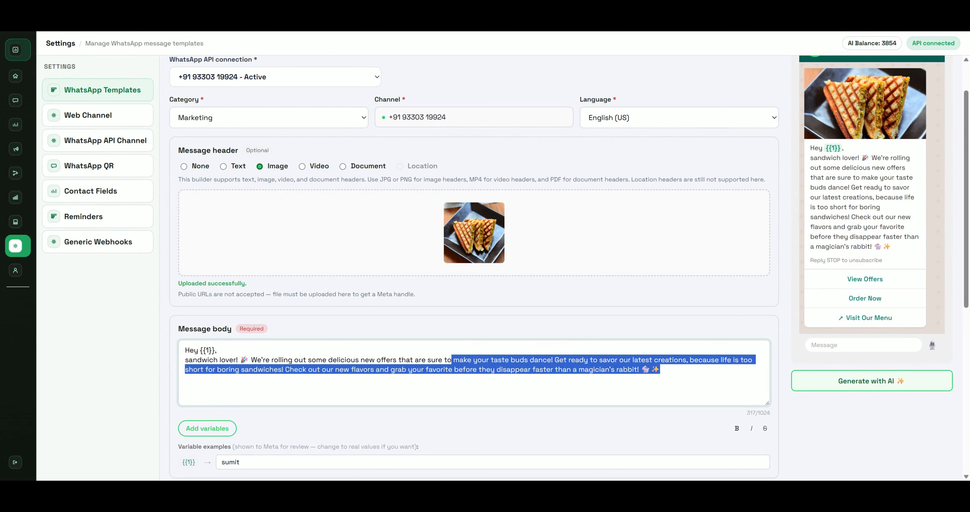
scroll(449, 367, down, 2)
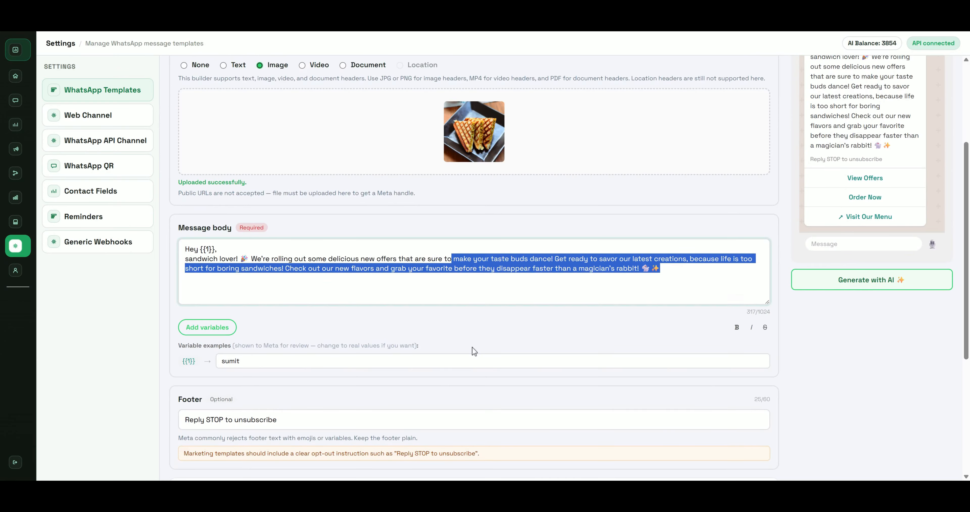
scroll(472, 347, down, 4)
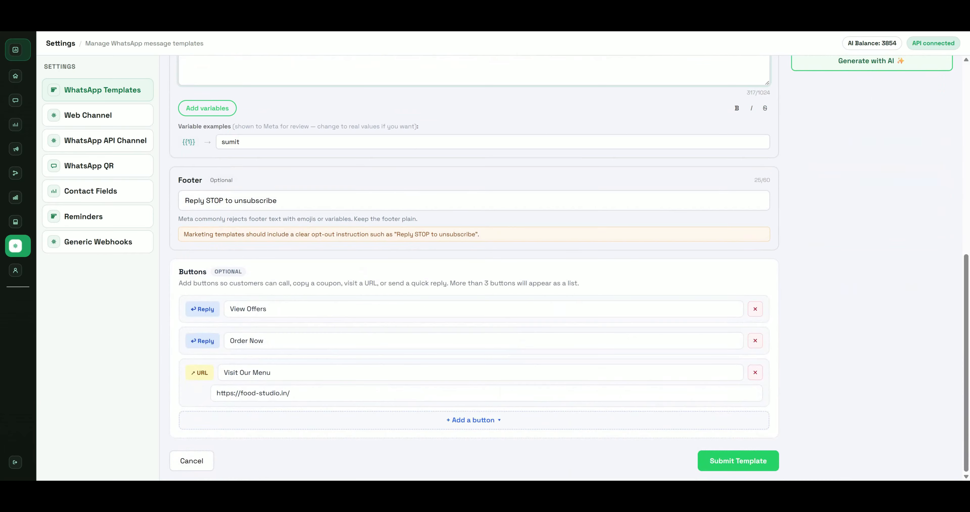
scroll(530, 285, up, 7)
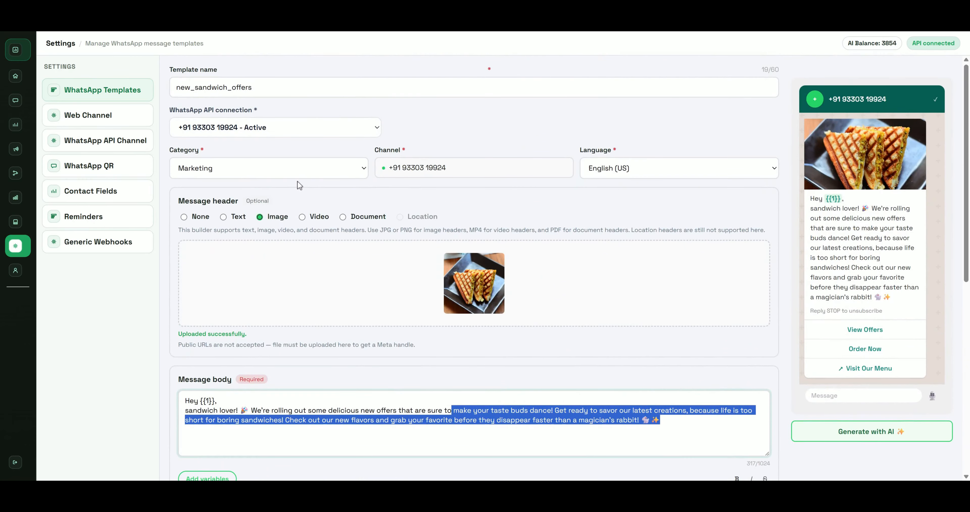
scroll(737, 263, down, 5)
scroll(736, 264, down, 3)
click(748, 457)
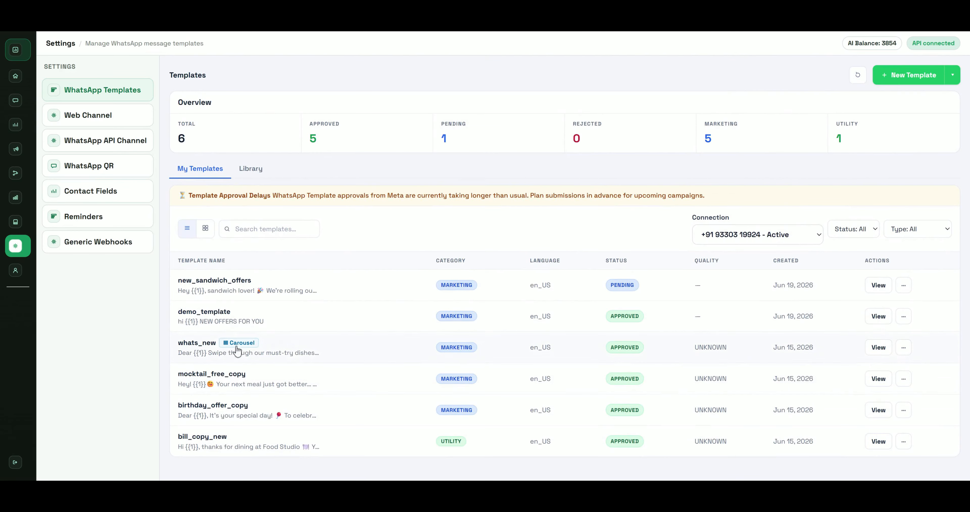
Confirm new_sandwich_offers shows PENDING, then refresh to sync template statuses from Meta
drag(203, 311, 684, 463)
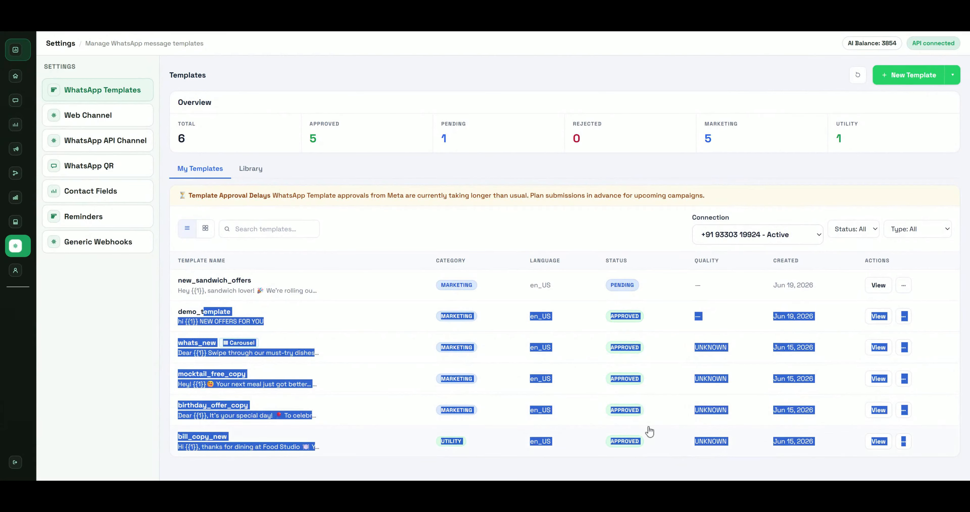
drag(184, 291, 633, 273)
click(636, 244)
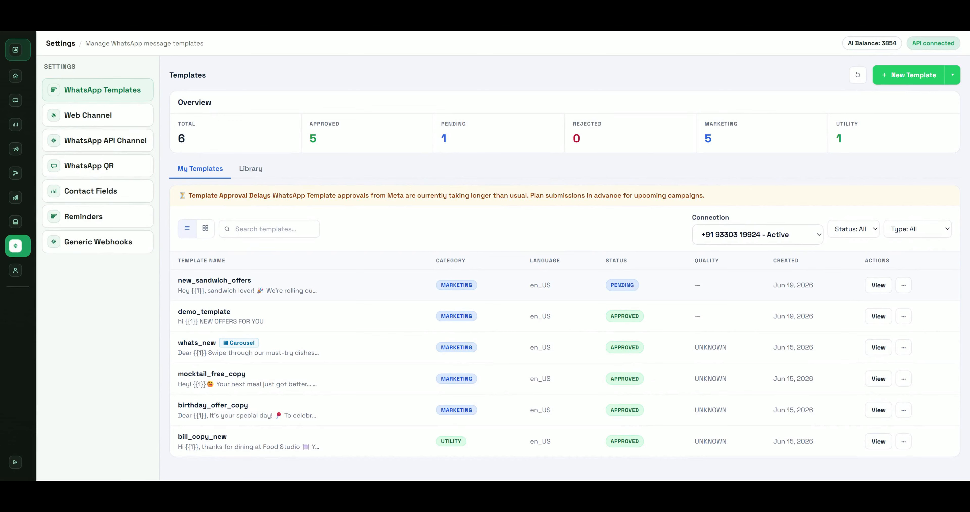
click(858, 77)
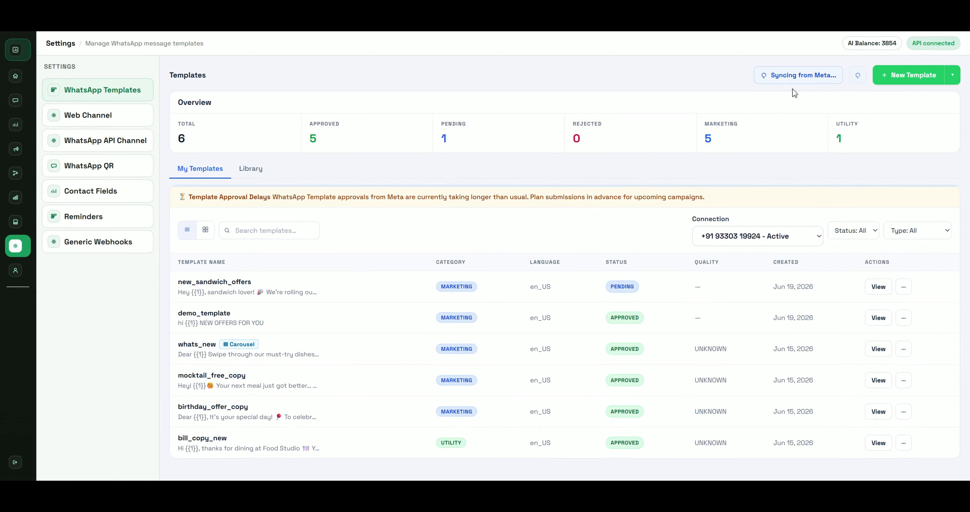
drag(782, 75, 836, 75)
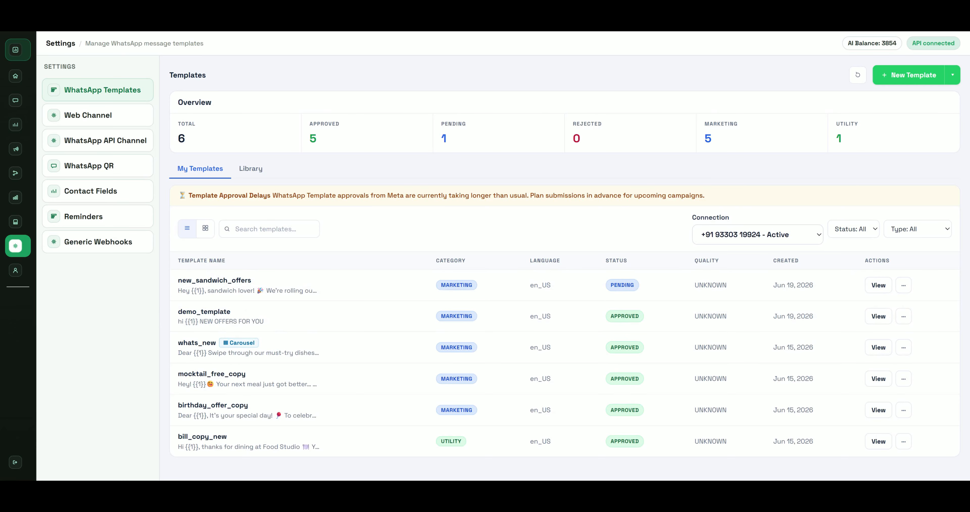
Start a new carousel template named demo_cards_template and view the card media type options
click(955, 80)
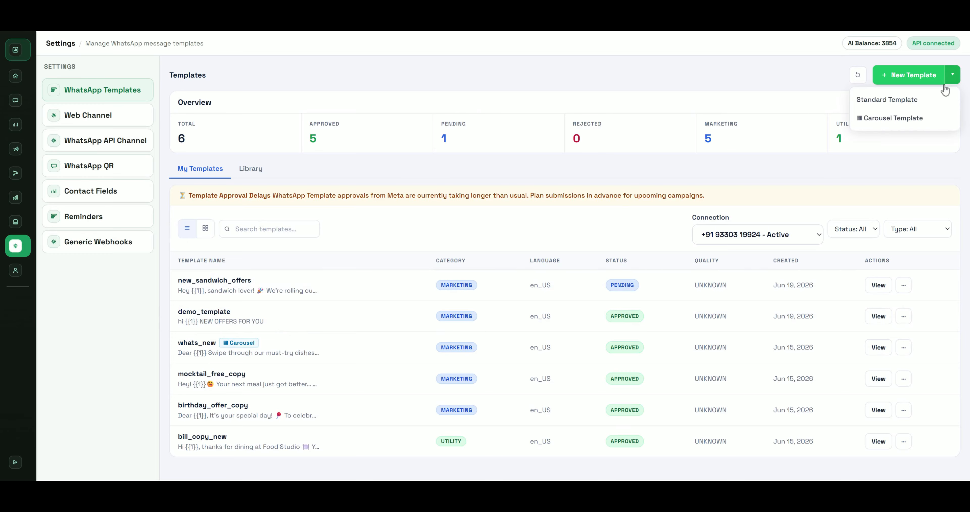
click(908, 119)
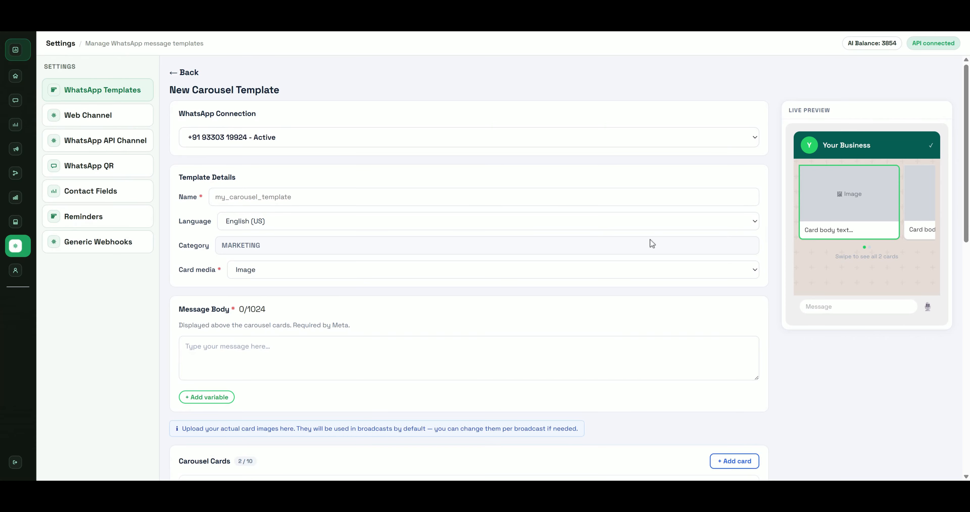
click(250, 197)
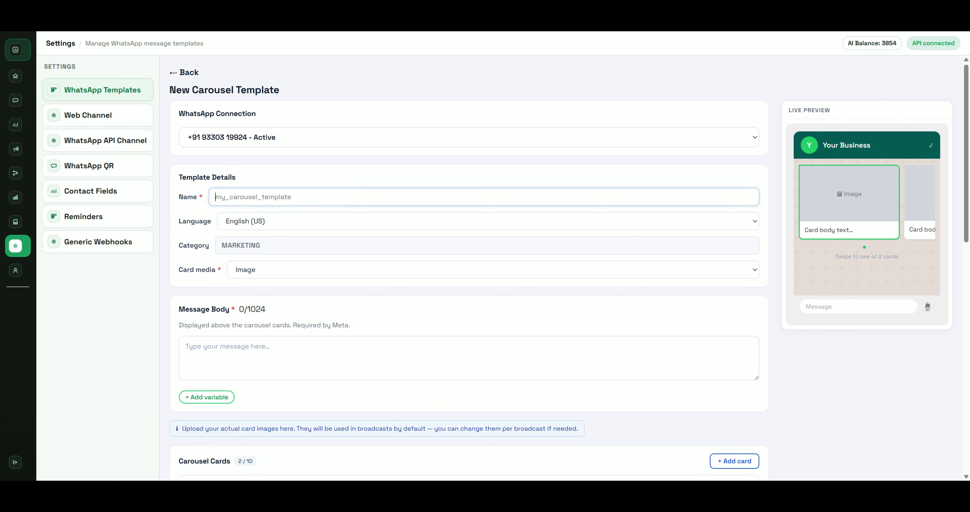
text(demo_cards_template)
scroll(271, 218, down, 1)
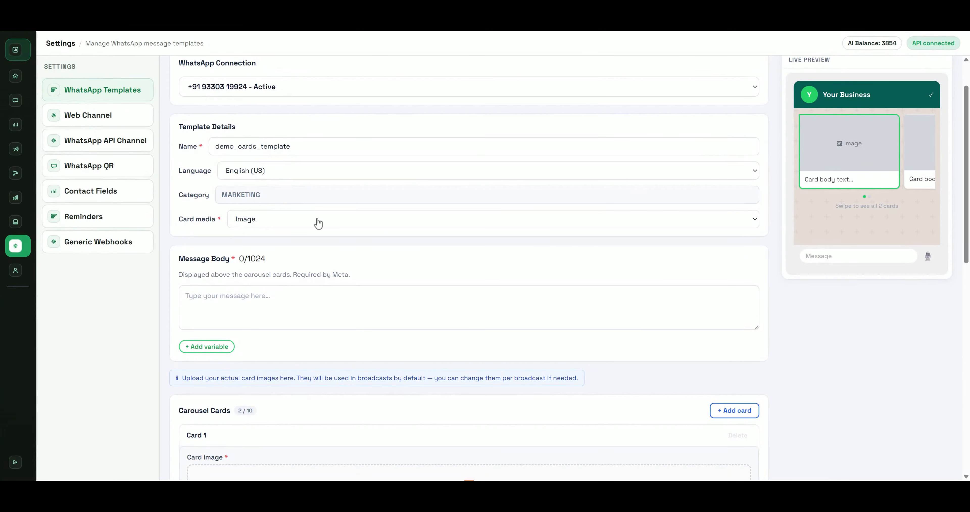
click(320, 229)
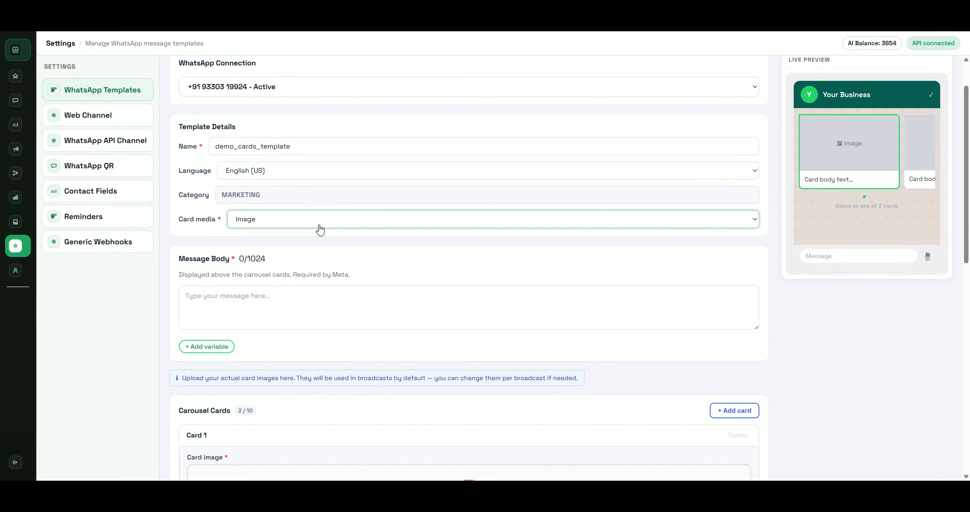
Set the carousel message body to 'this is our new menu' and choose Card 1's image
click(267, 298)
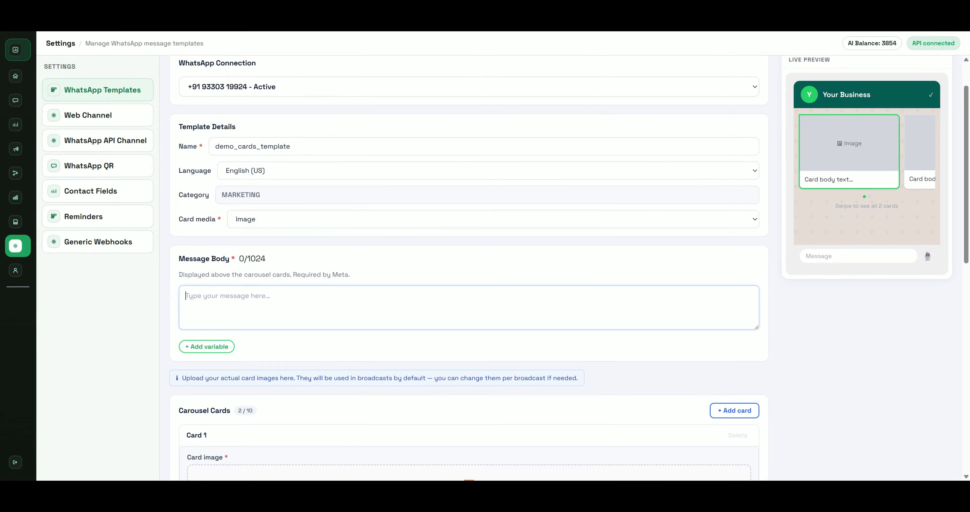
scroll(272, 292, down, 4)
scroll(277, 253, up, 4)
text(this )
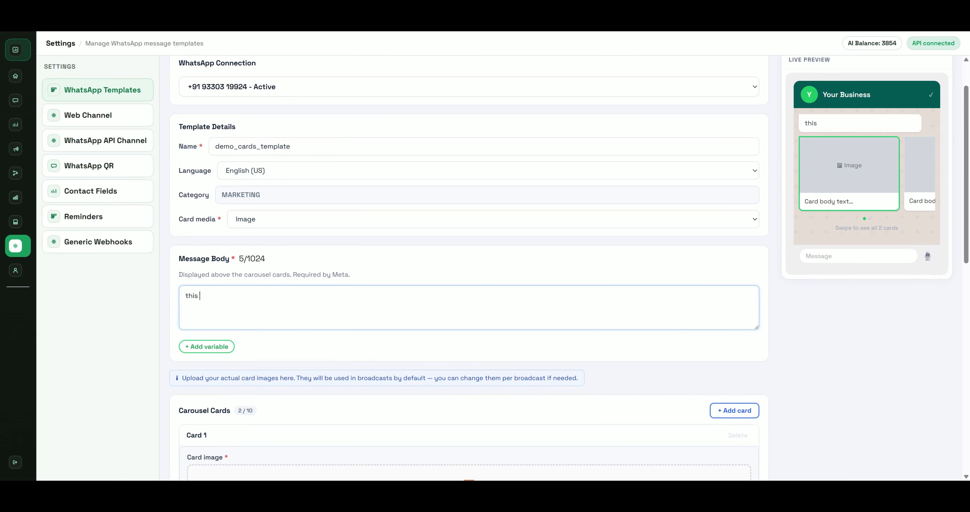
text(is our new menu)
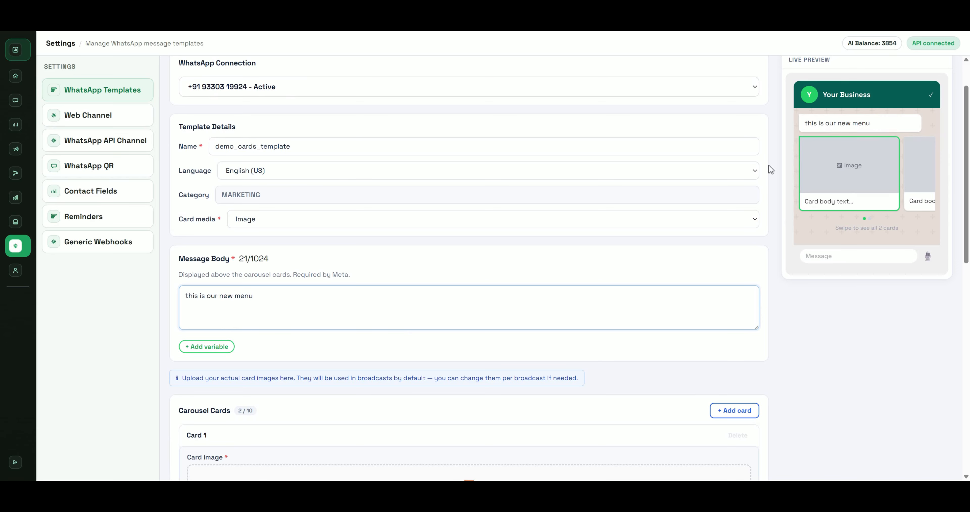
scroll(463, 258, down, 3)
scroll(415, 295, down, 3)
click(455, 299)
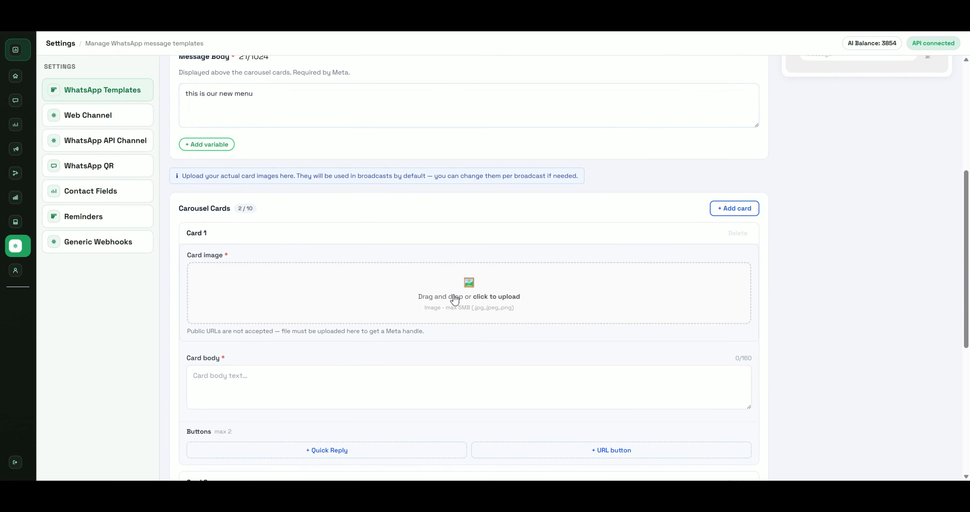
Write 'sandwich' as Card 1's body text
scroll(322, 262, down, 3)
click(322, 262)
text(sandwoch)
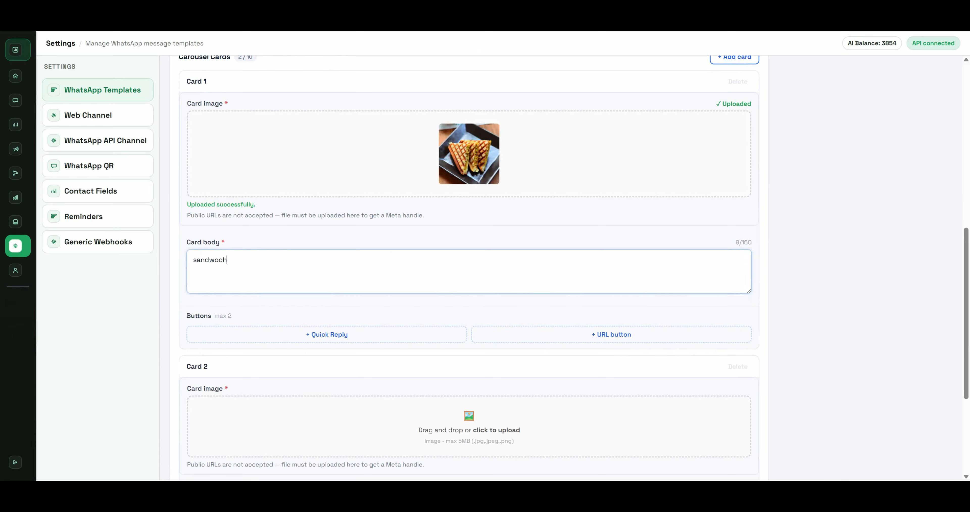
key(BackSpace)
key(BackSpace)
key(BackSpace)
text(ich)
scroll(904, 182, up, 10)
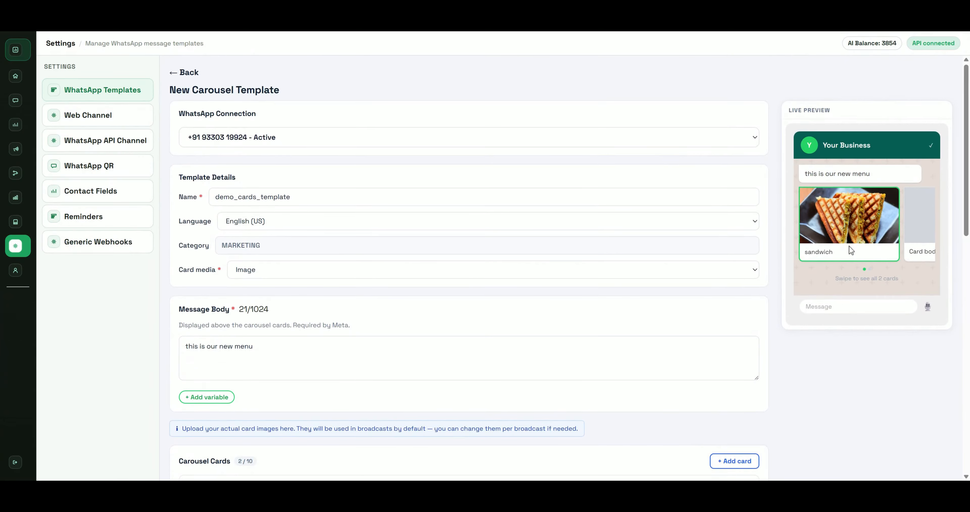
scroll(479, 297, down, 10)
scroll(379, 290, down, 1)
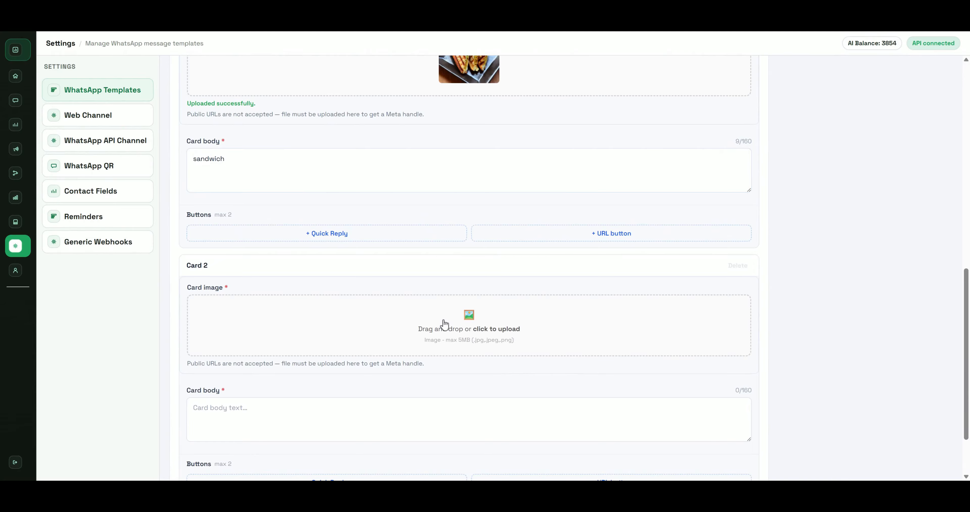
Upload a photo for Card 2 and set its body to 'kebab'
click(444, 324)
scroll(355, 231, down, 2)
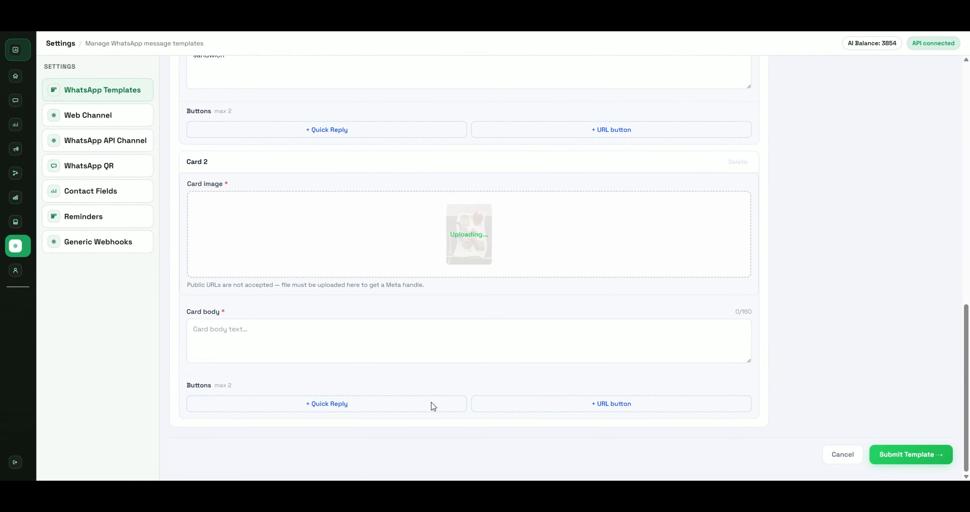
scroll(554, 373, up, 9)
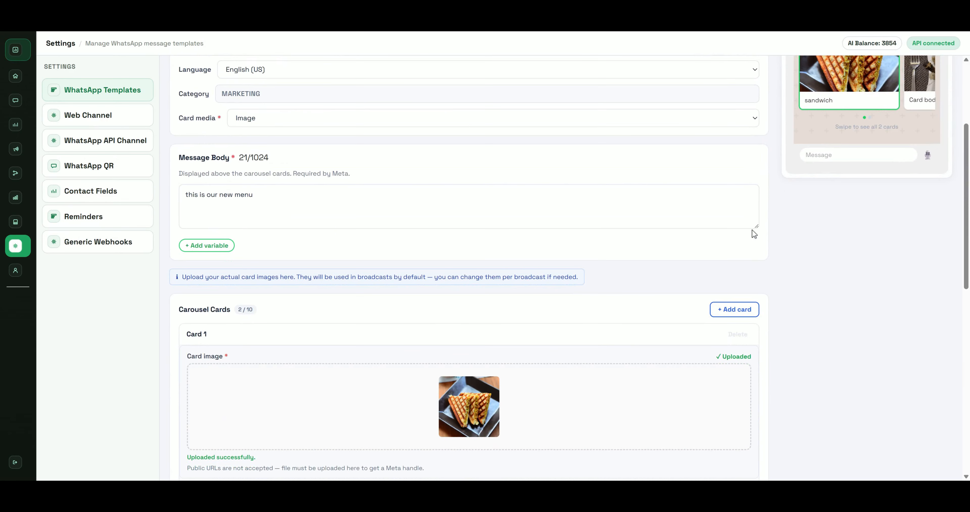
scroll(887, 270, up, 3)
scroll(687, 277, down, 8)
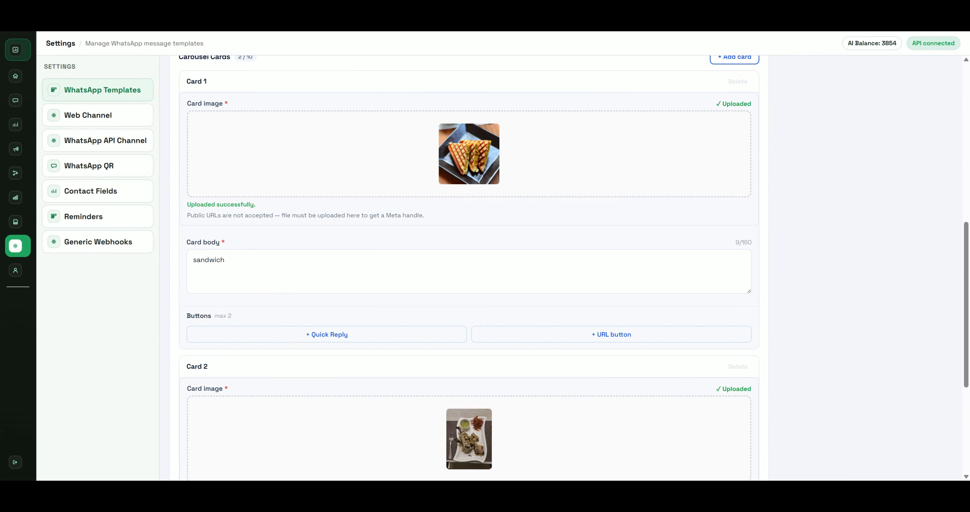
scroll(284, 298, down, 4)
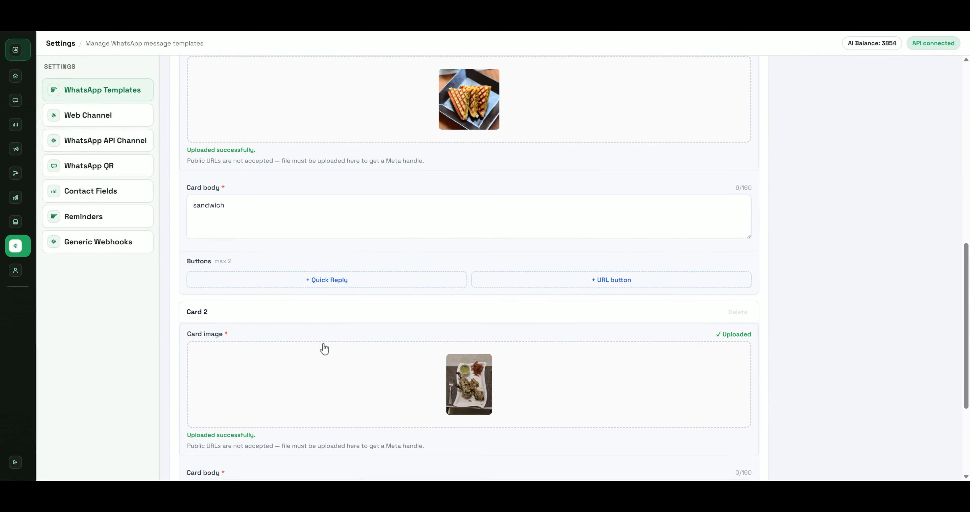
click(278, 399)
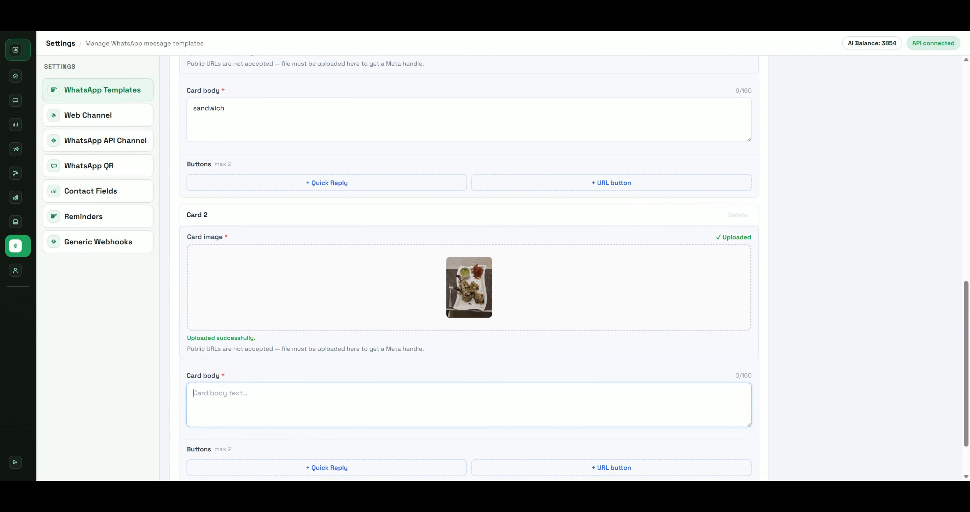
text(kebab)
Add then remove an empty Card 1 quick reply, and submit the carousel template
scroll(401, 301, up, 3)
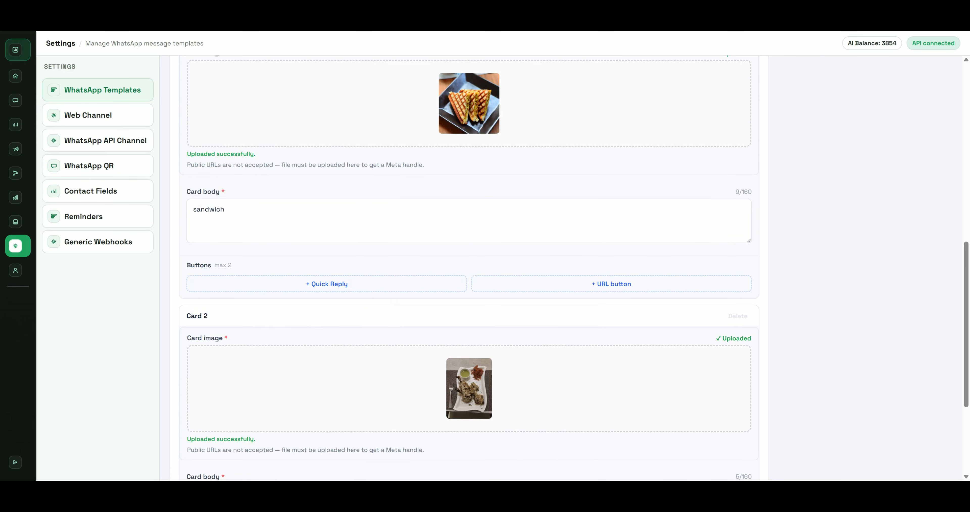
click(375, 290)
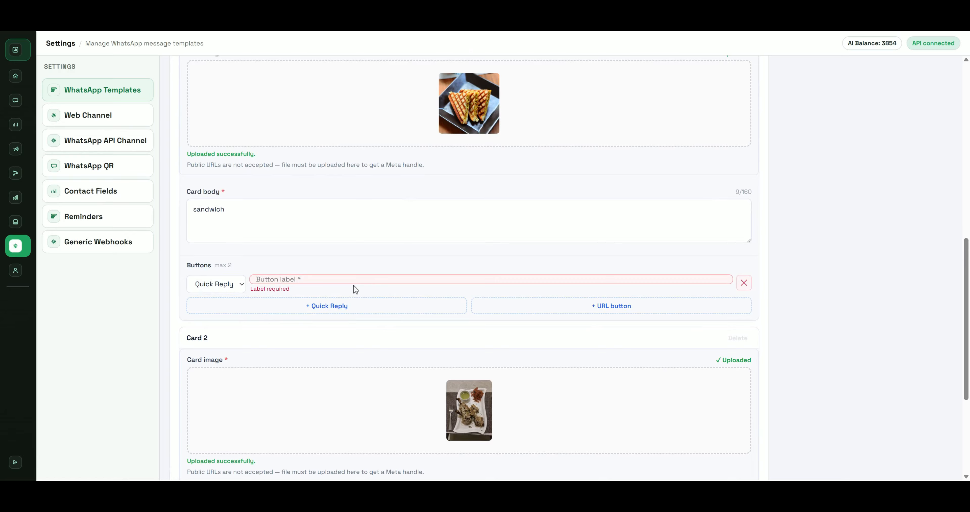
click(743, 283)
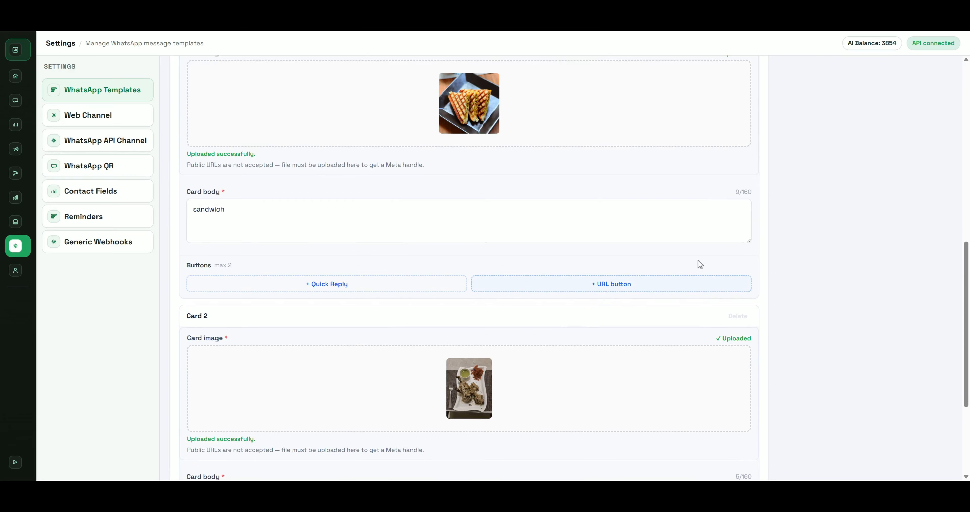
scroll(698, 260, up, 14)
scroll(800, 335, down, 14)
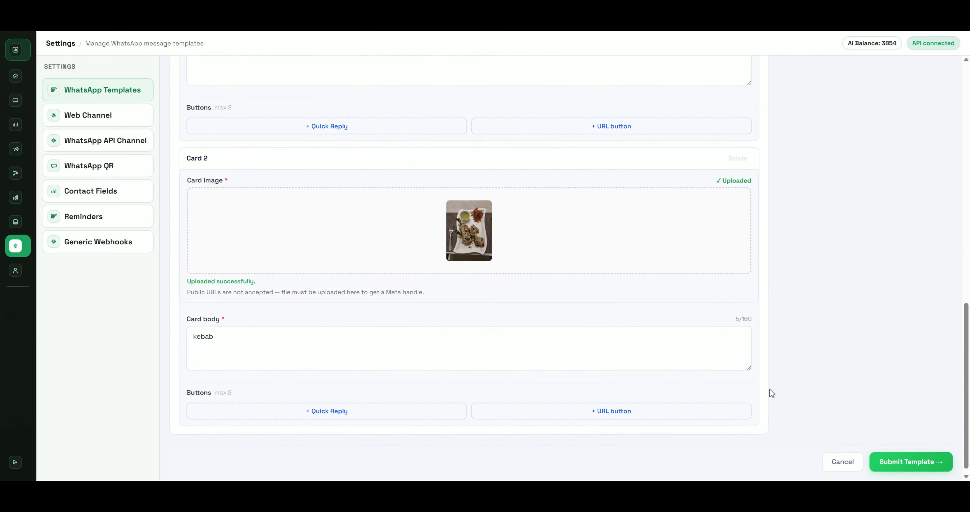
click(905, 460)
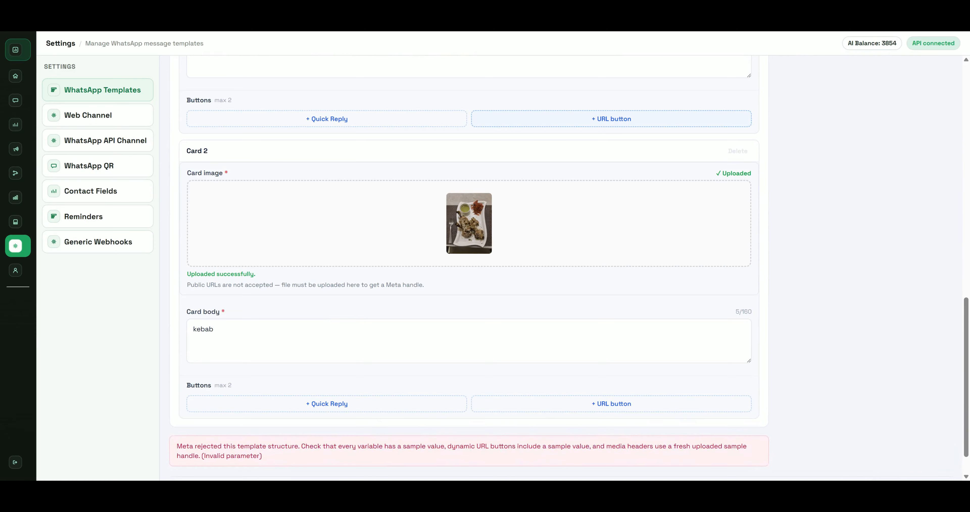
Leave the rejected carousel form and return to the template list
scroll(292, 268, down, 1)
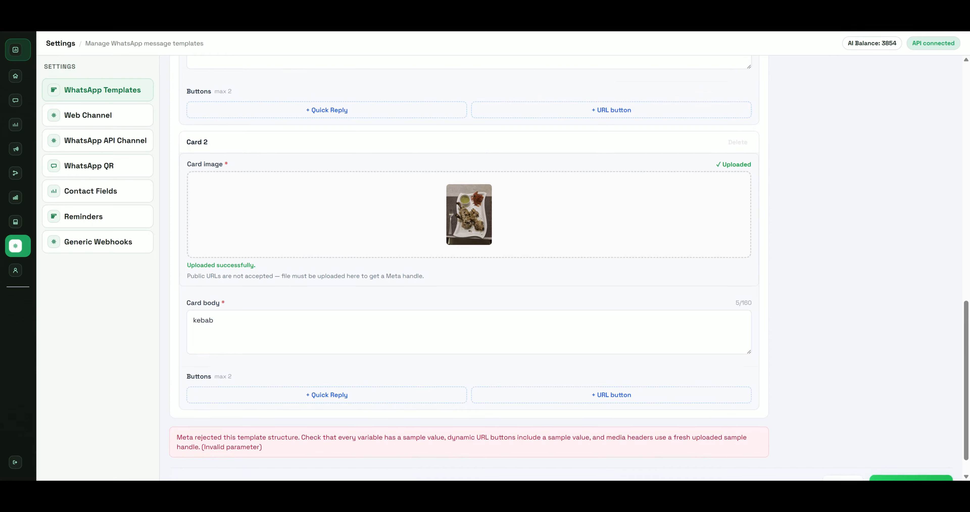
scroll(292, 343, up, 15)
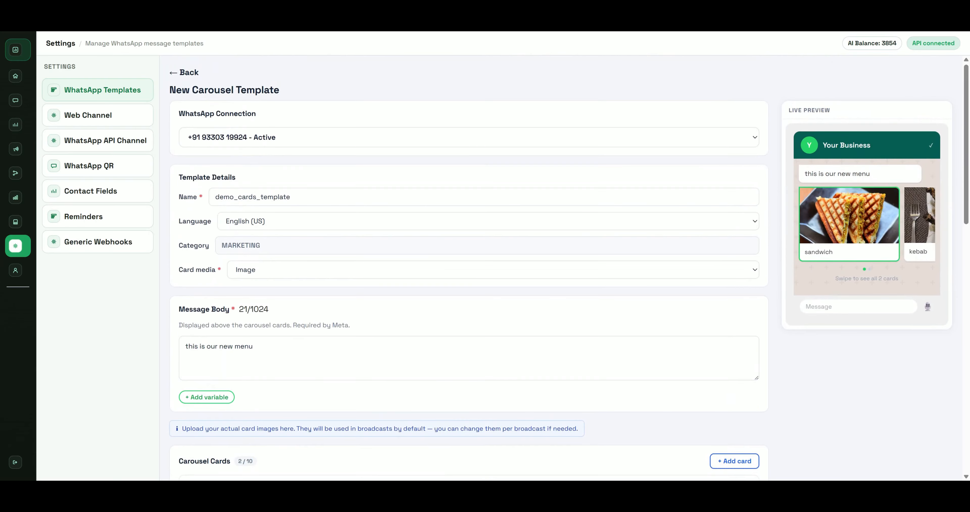
click(177, 72)
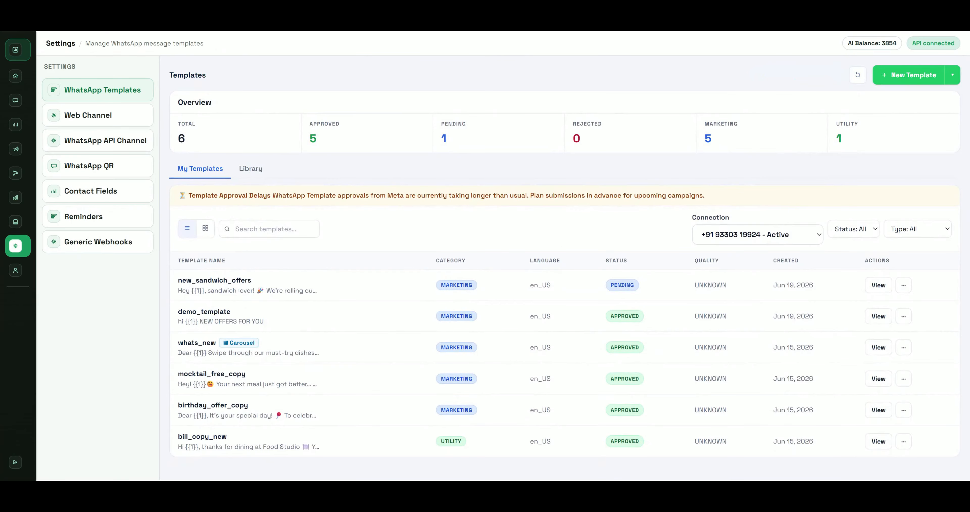
drag(162, 286, 845, 305)
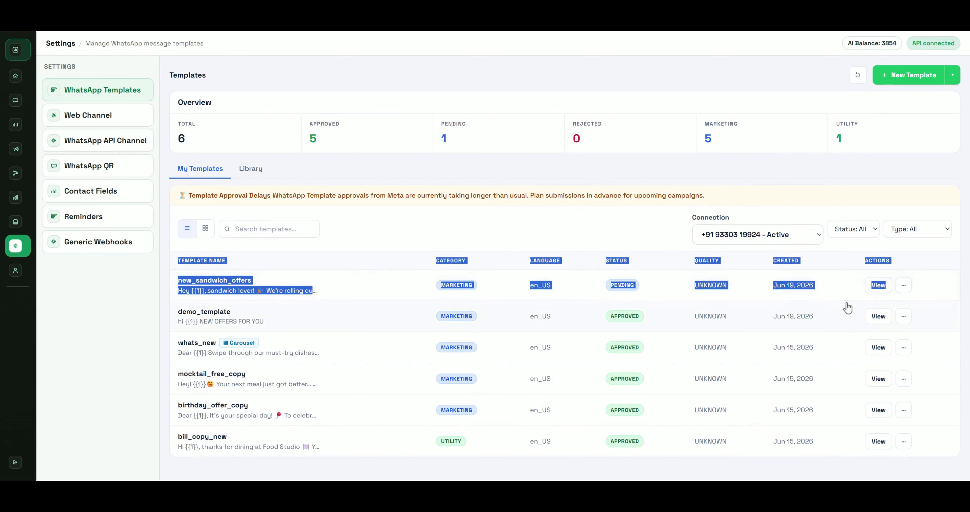
click(856, 155)
Sync template statuses from Meta so new_sandwich_offers shows Approved, then preview it
click(858, 75)
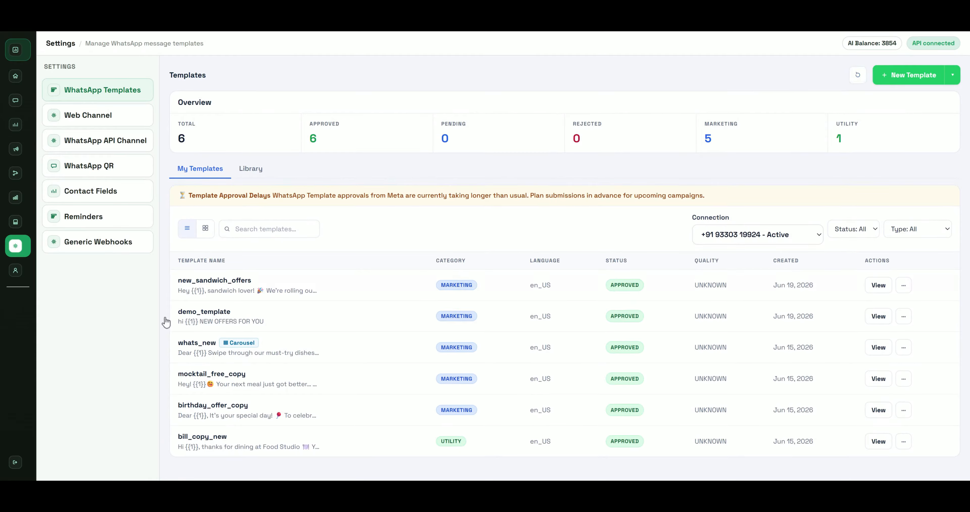
drag(168, 285, 317, 297)
click(489, 286)
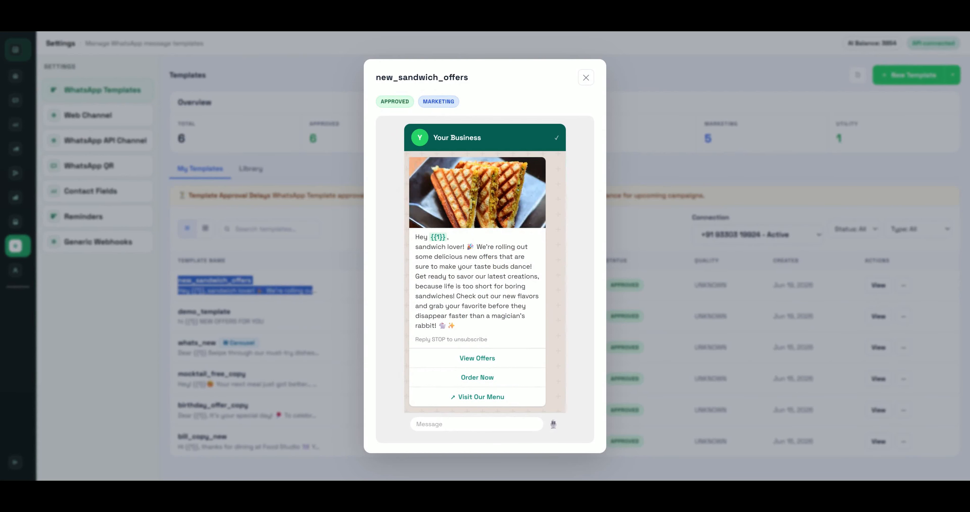
Close the new_sandwich_offers preview, glance at Contacts import options, and land on Broadcast campaigns
click(664, 212)
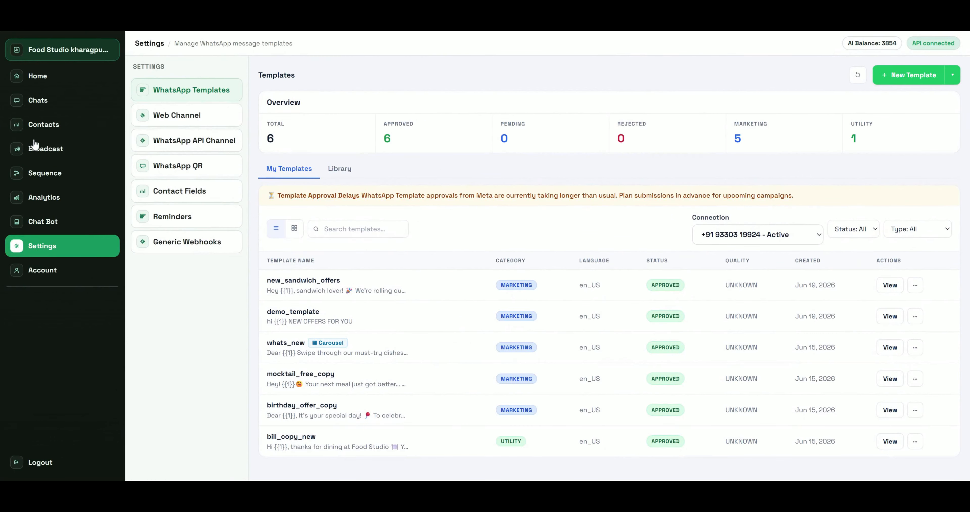
click(37, 145)
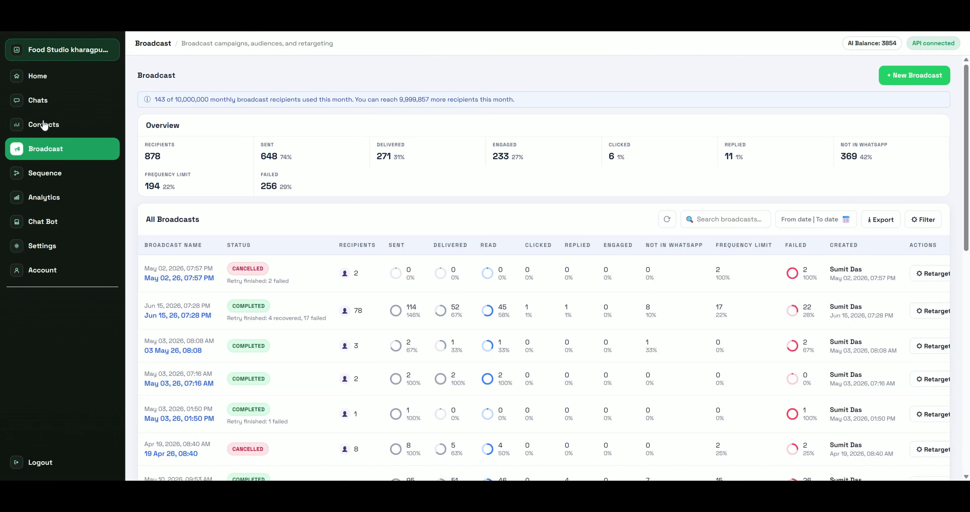
click(39, 125)
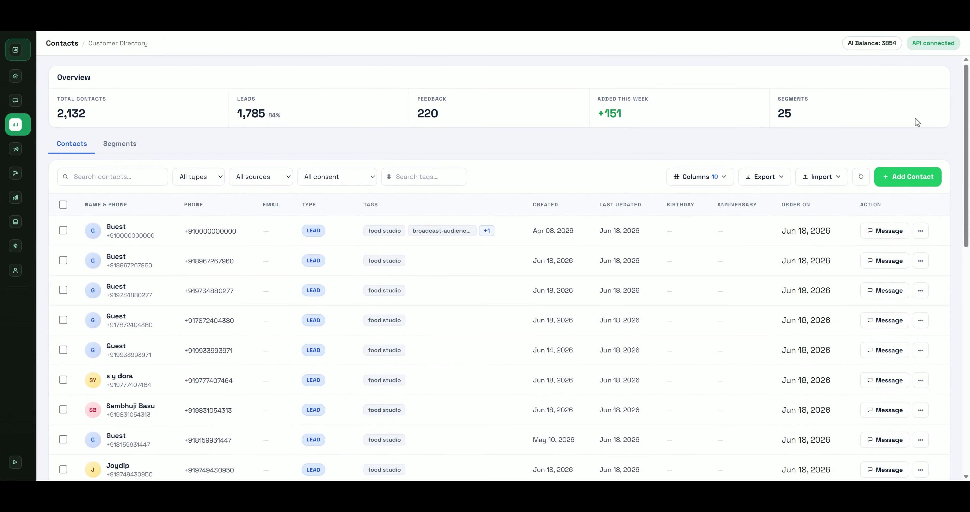
click(804, 182)
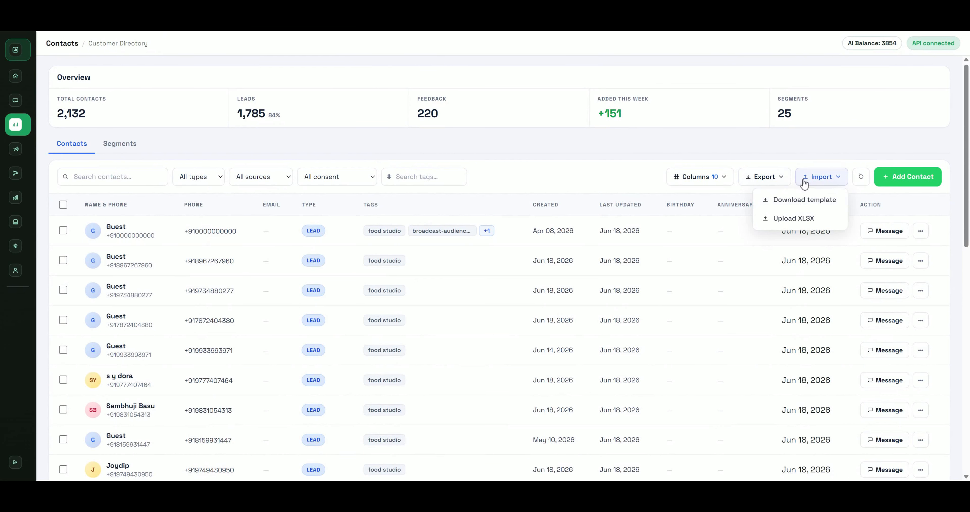
click(593, 176)
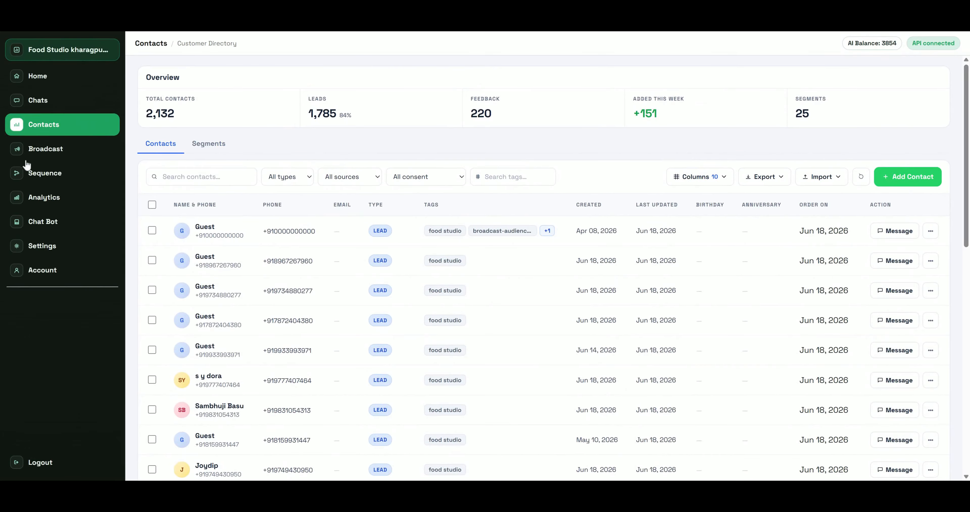
click(28, 150)
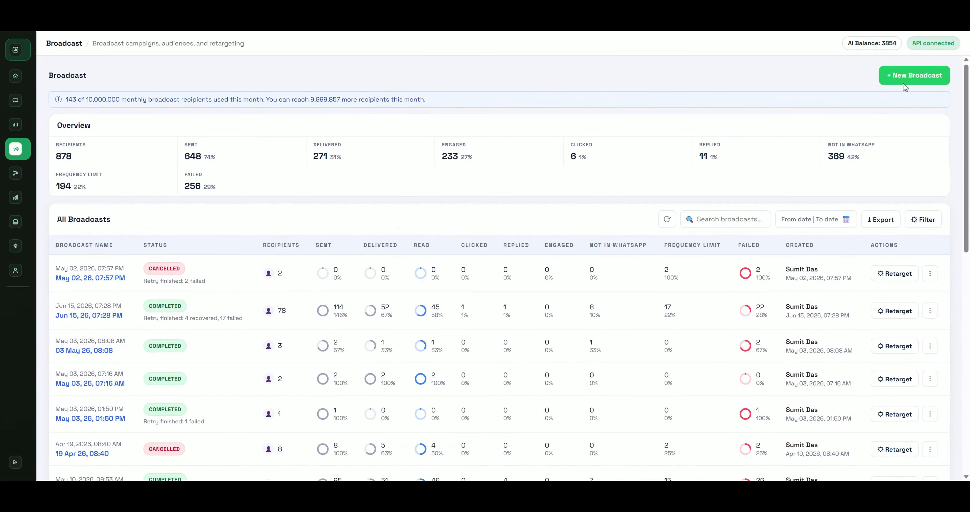
Start a new_sandwich_offers broadcast, then back out of Excel upload to the saved segment list
click(903, 82)
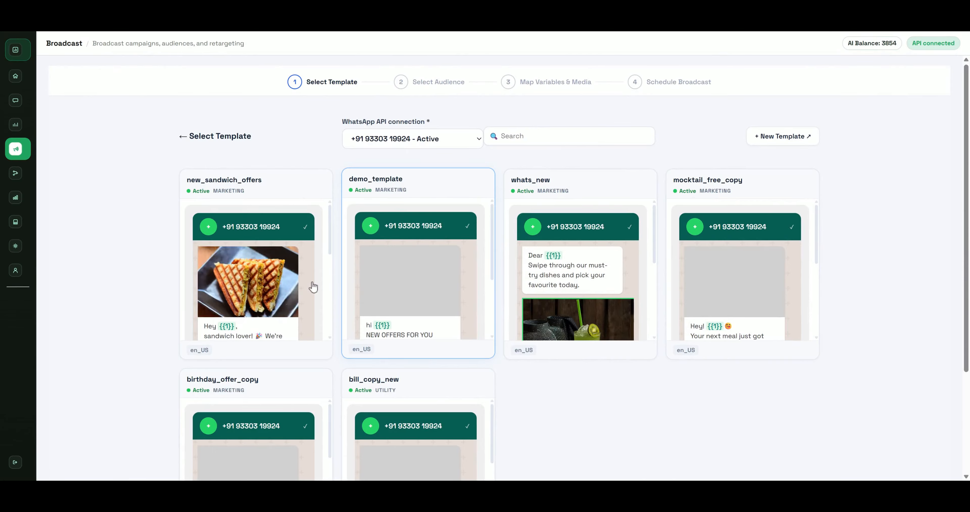
click(286, 287)
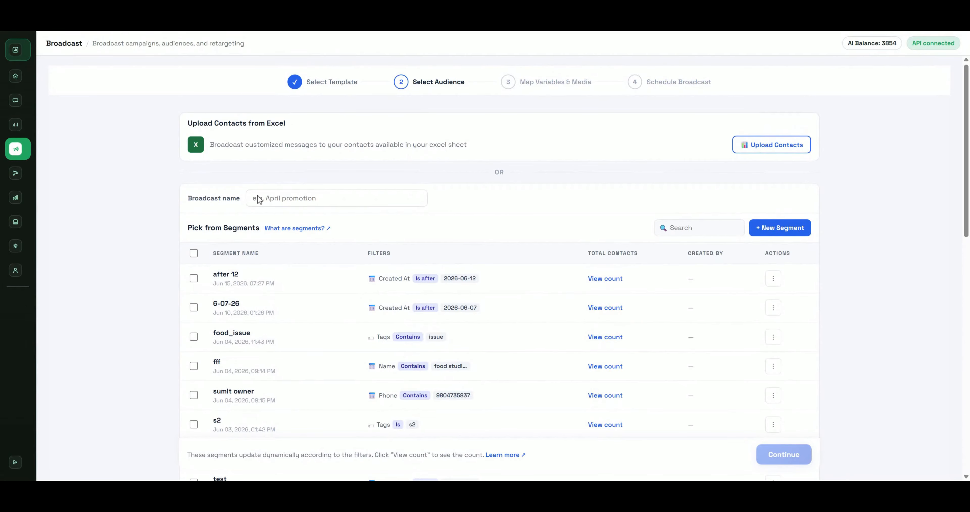
click(773, 145)
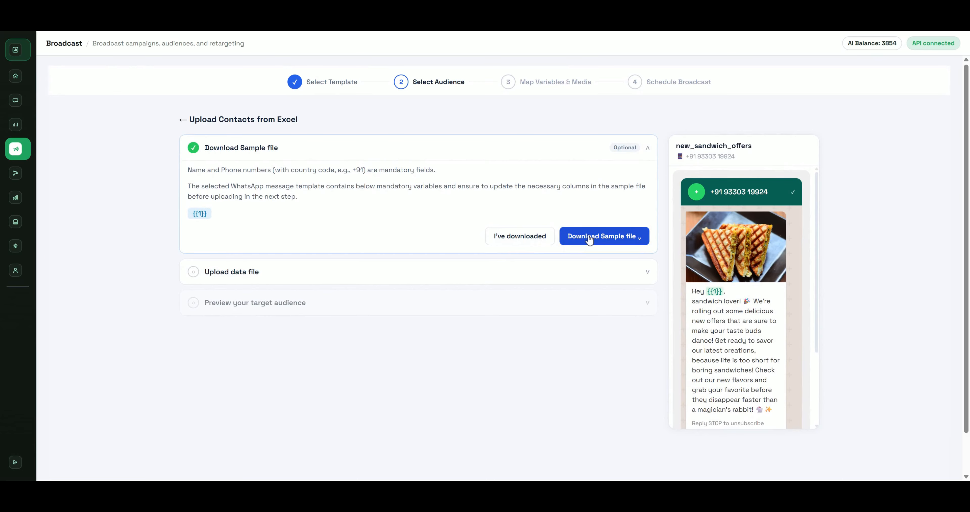
click(604, 268)
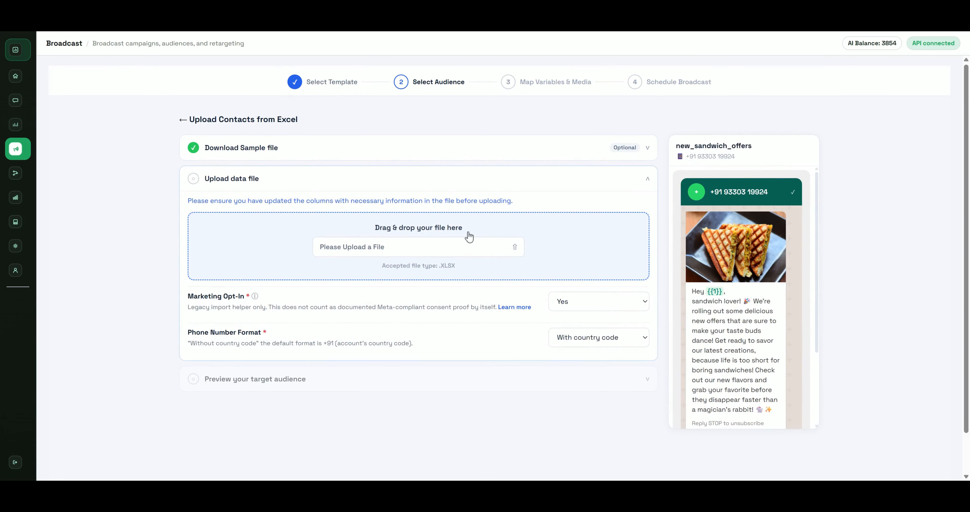
click(182, 119)
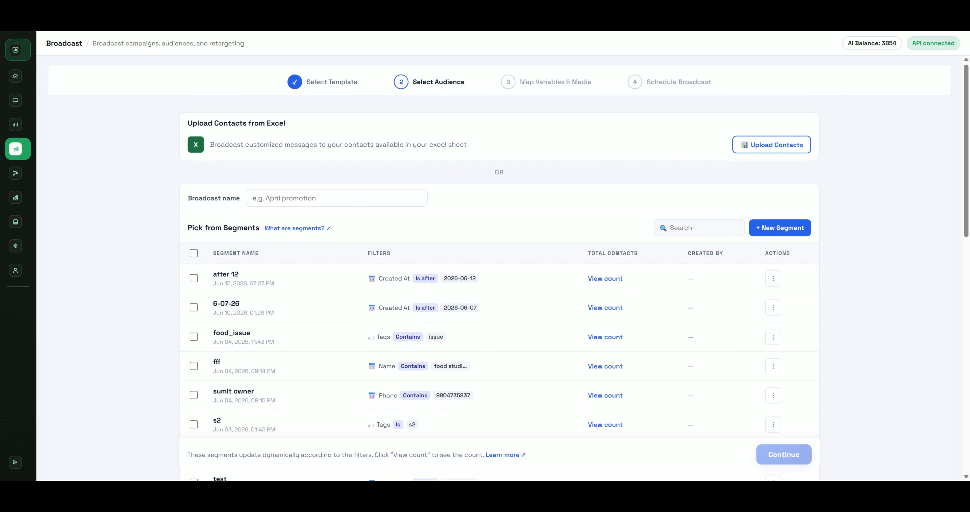
Create segment 'june month' for contacts created after 06/01/2026, check its 385 count, and continue
click(797, 234)
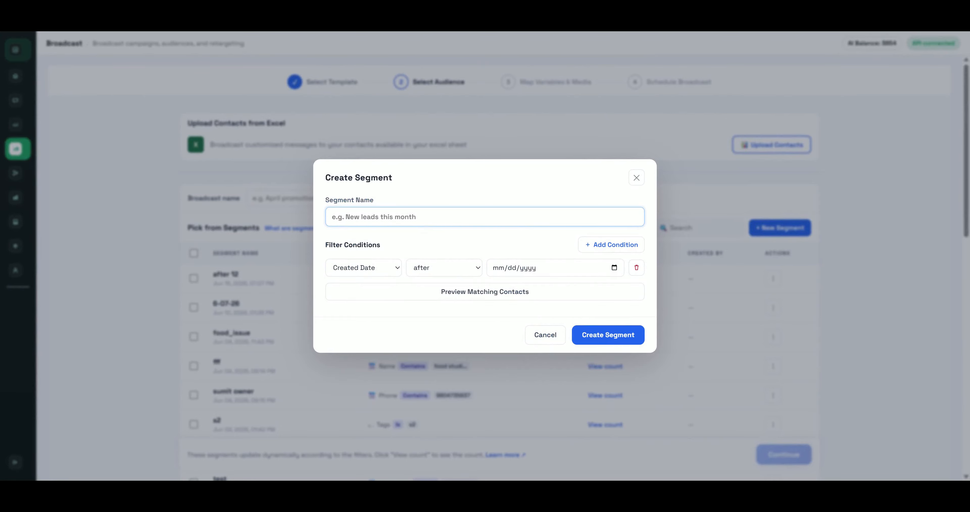
text(june month)
click(498, 268)
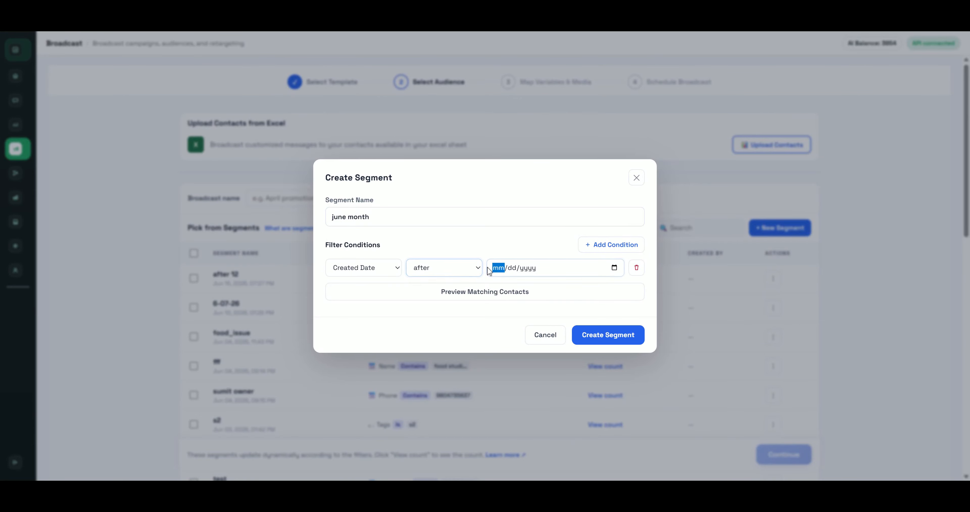
click(615, 268)
click(523, 323)
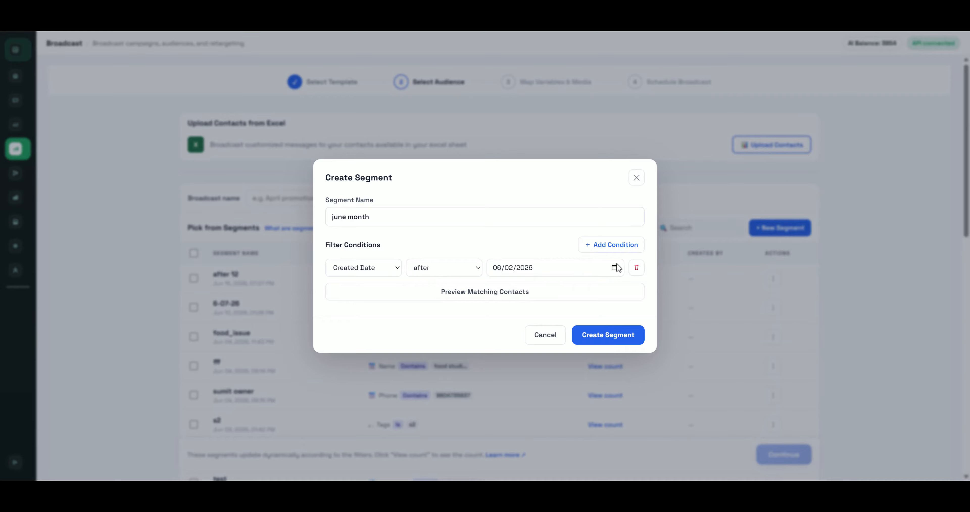
click(516, 323)
click(592, 343)
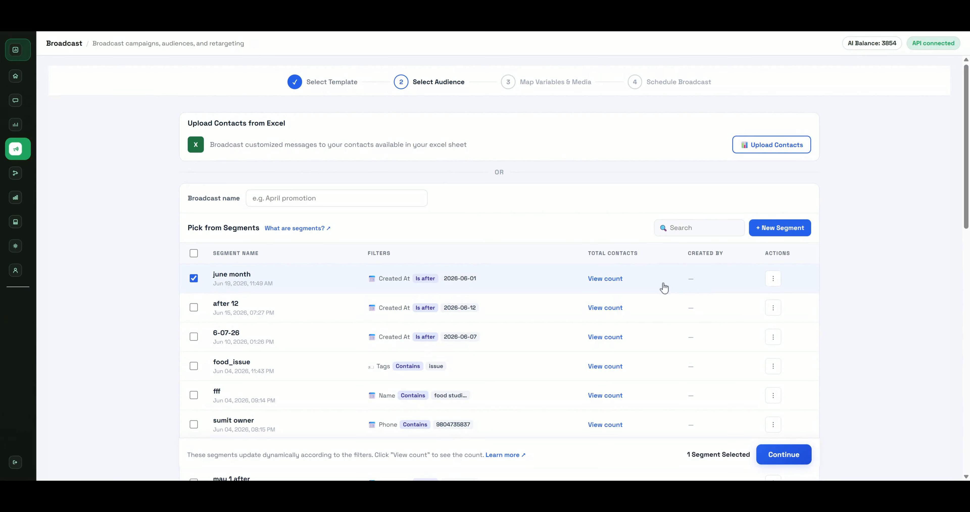
click(611, 285)
click(788, 464)
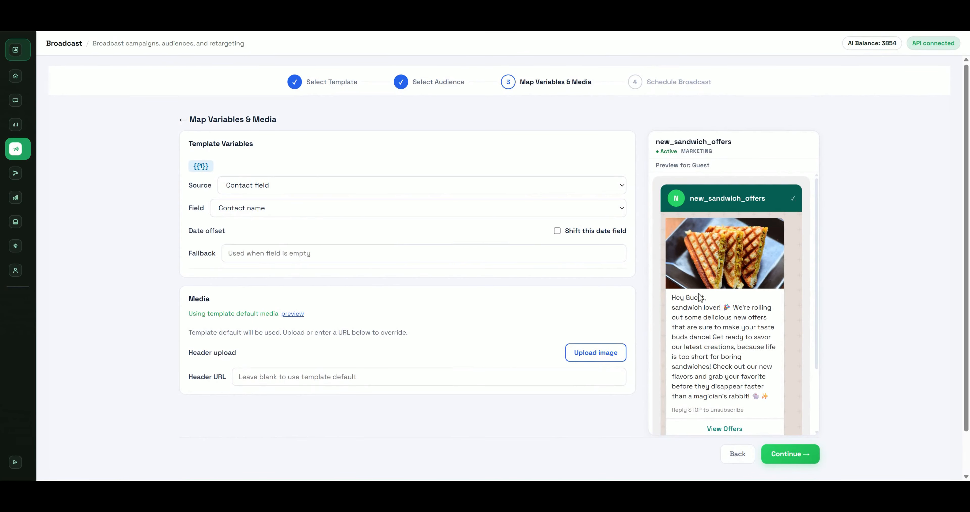
Map variable {{1}} to Contact name with fallback value 'guest'
drag(705, 298, 685, 297)
click(260, 211)
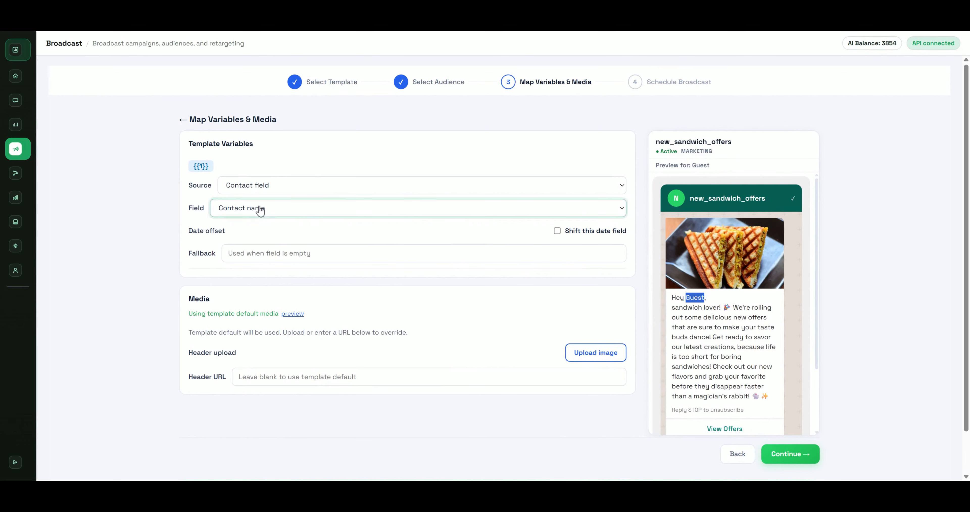
click(260, 236)
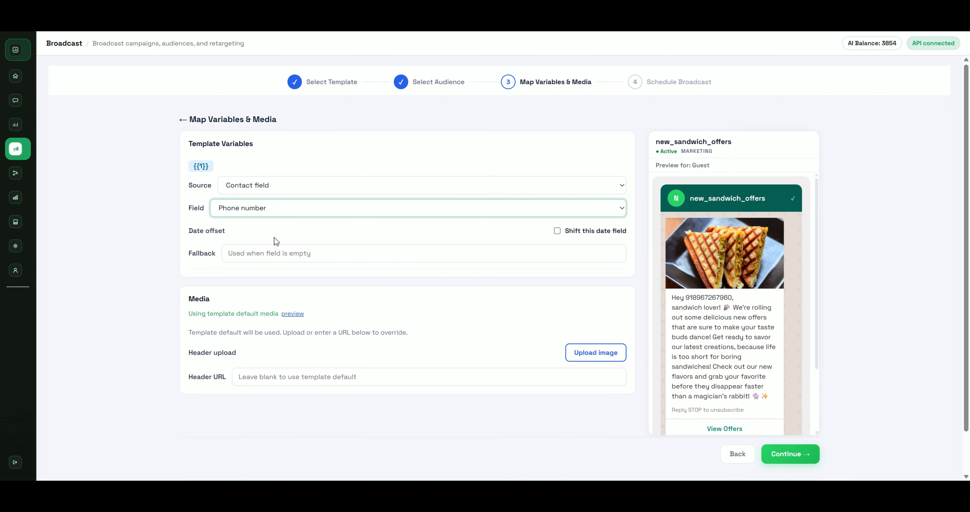
double_click(709, 298)
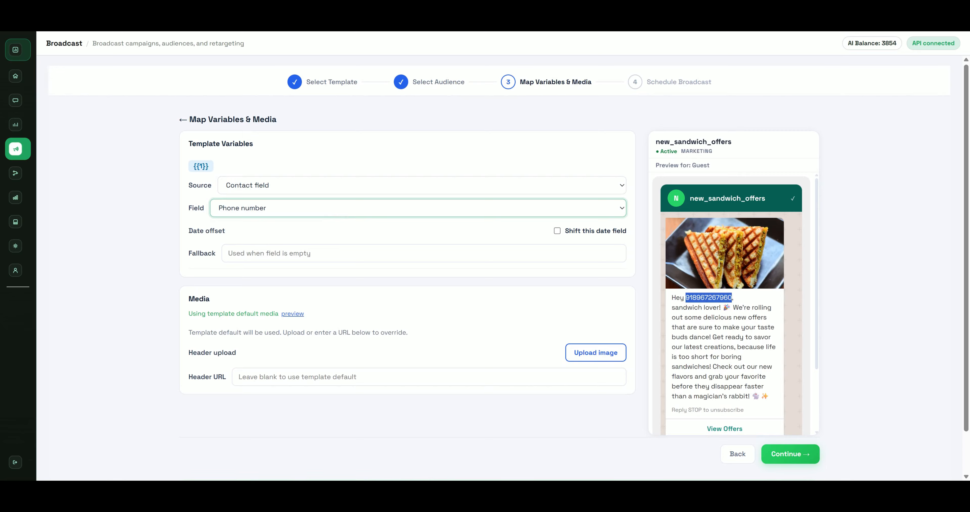
click(278, 235)
click(280, 251)
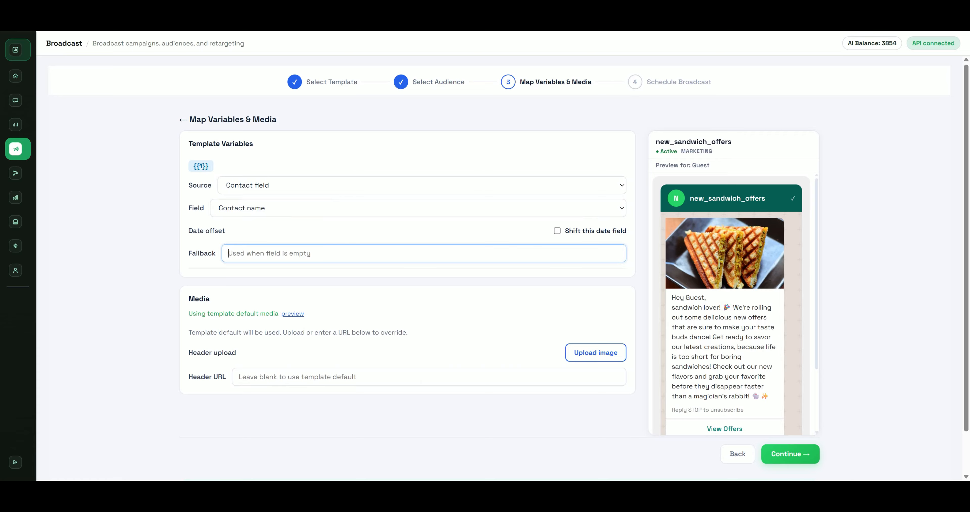
text(guest)
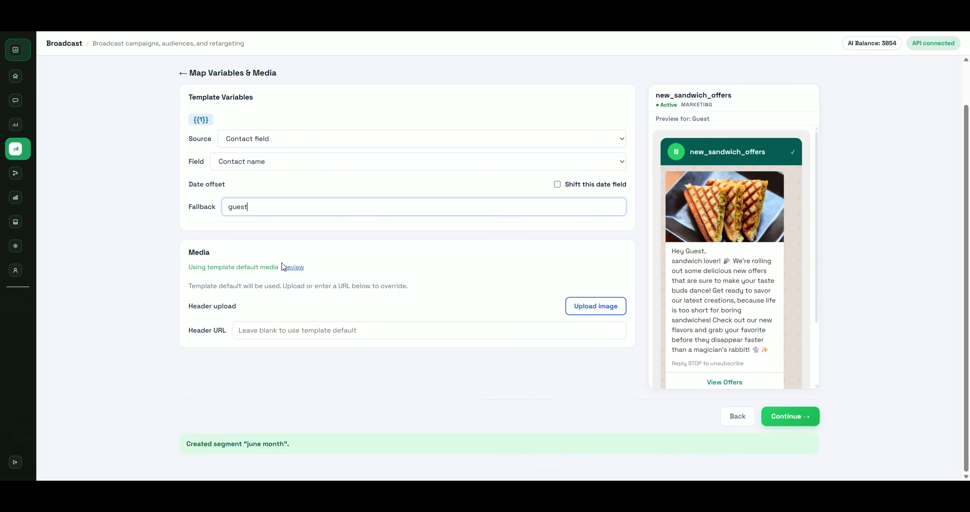
Upload a replacement header image and proceed to scheduling
click(619, 307)
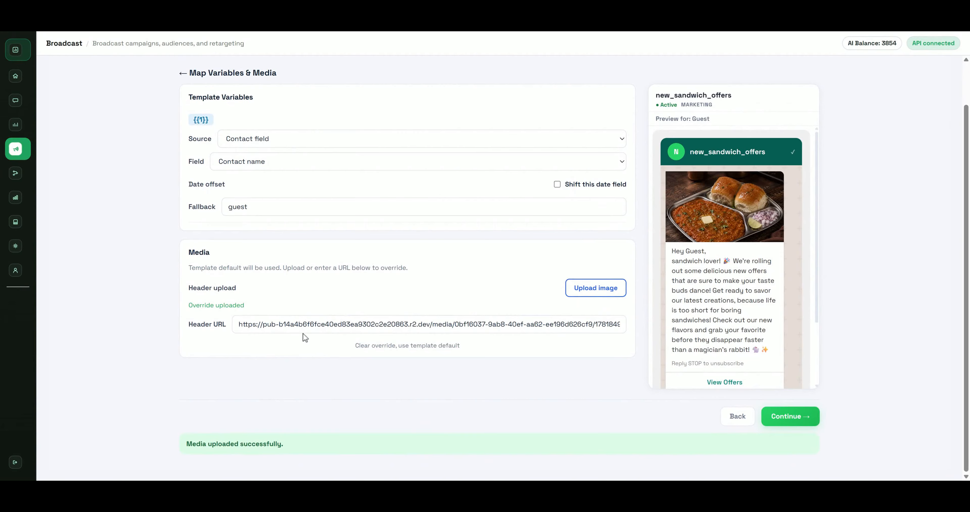
drag(699, 280, 669, 221)
click(669, 222)
click(773, 418)
scroll(522, 351, down, 2)
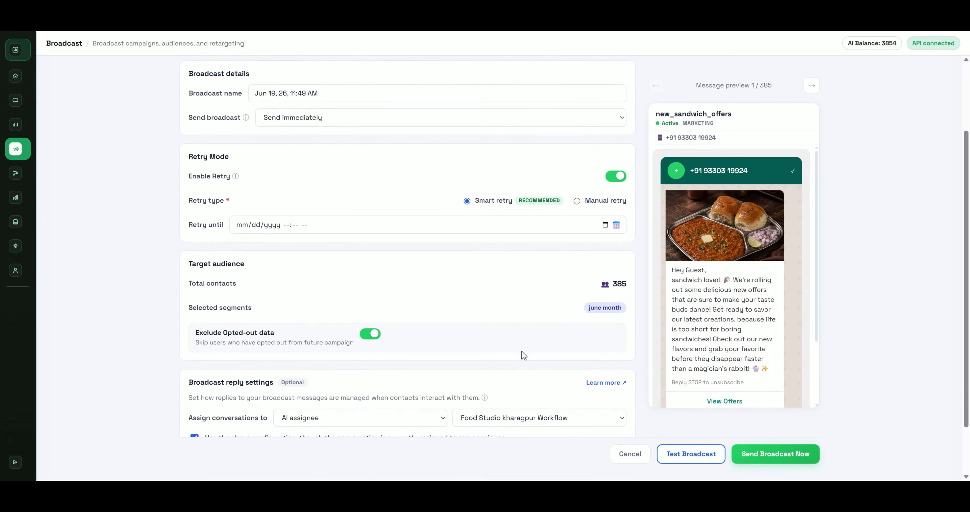
Name the broadcast 'offer' and keep its sending time at Send immediately
drag(319, 80, 254, 80)
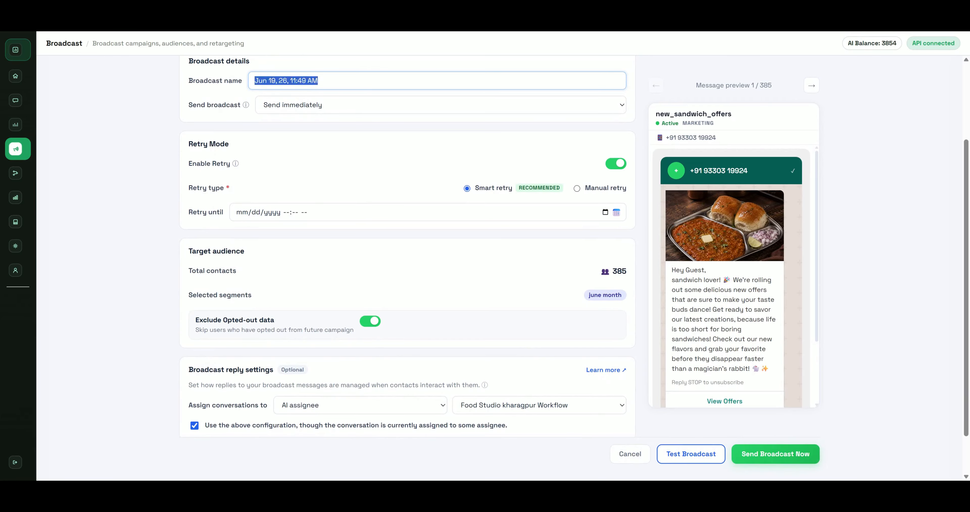
text(offer)
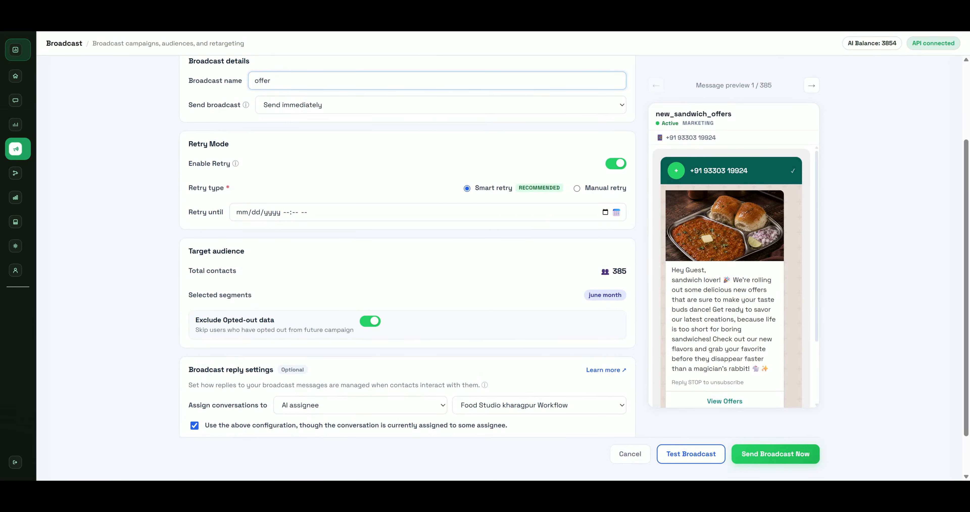
scroll(379, 182, up, 2)
click(384, 156)
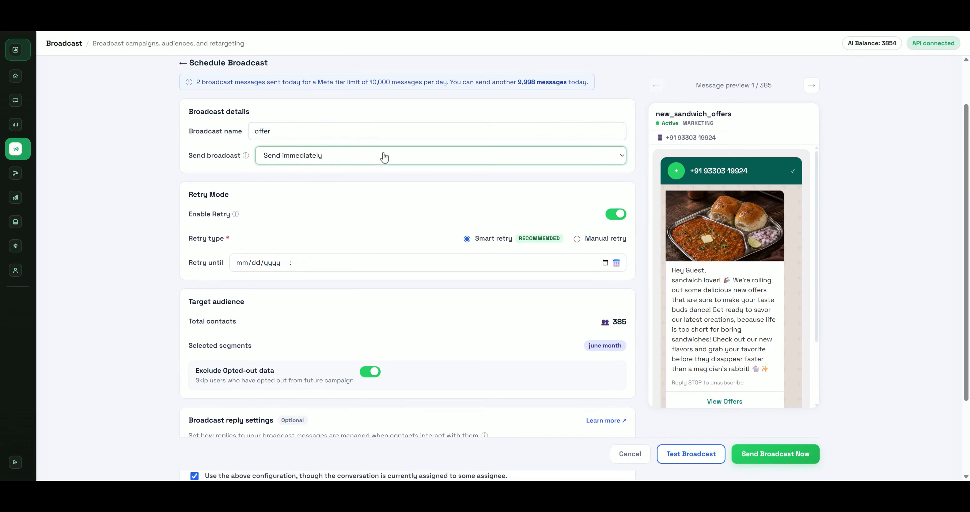
click(368, 190)
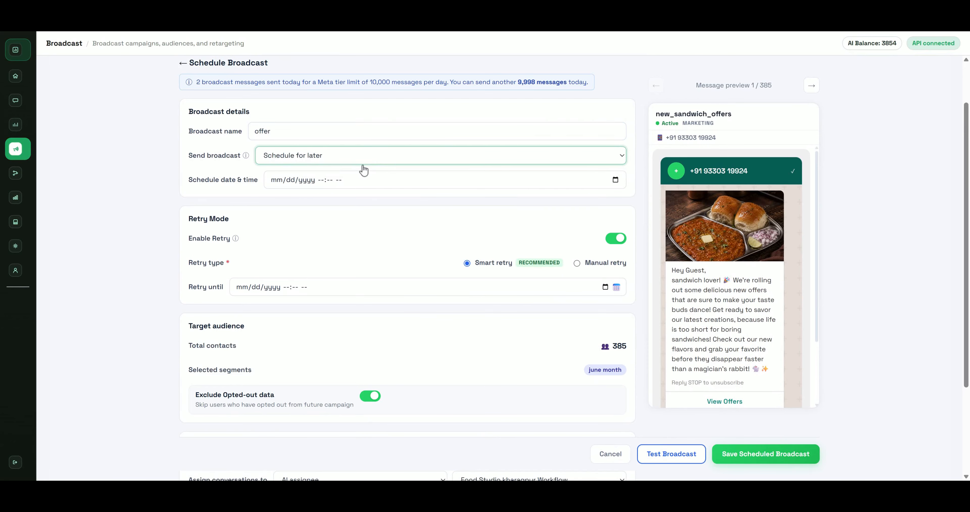
click(364, 162)
click(359, 173)
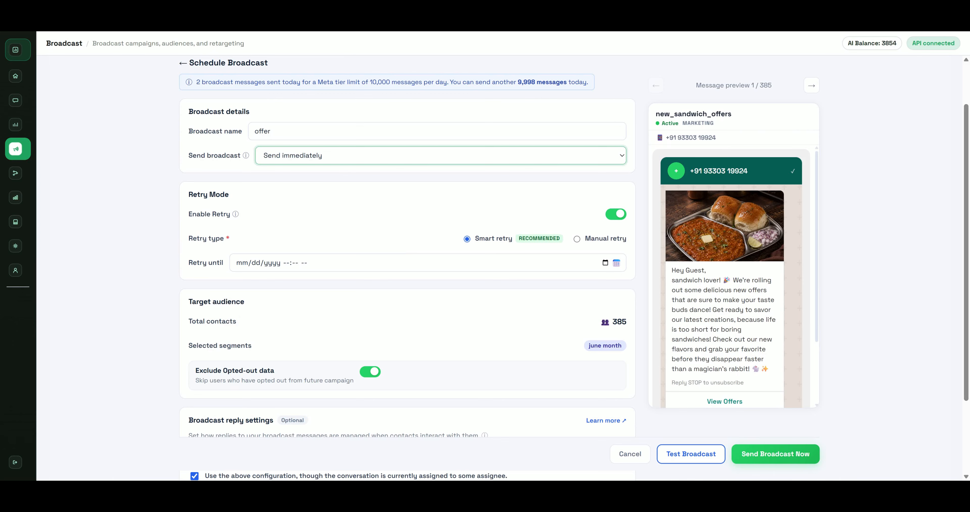
Leave Exclude Opted-out data switched on after toggling it off and back
scroll(289, 449, down, 3)
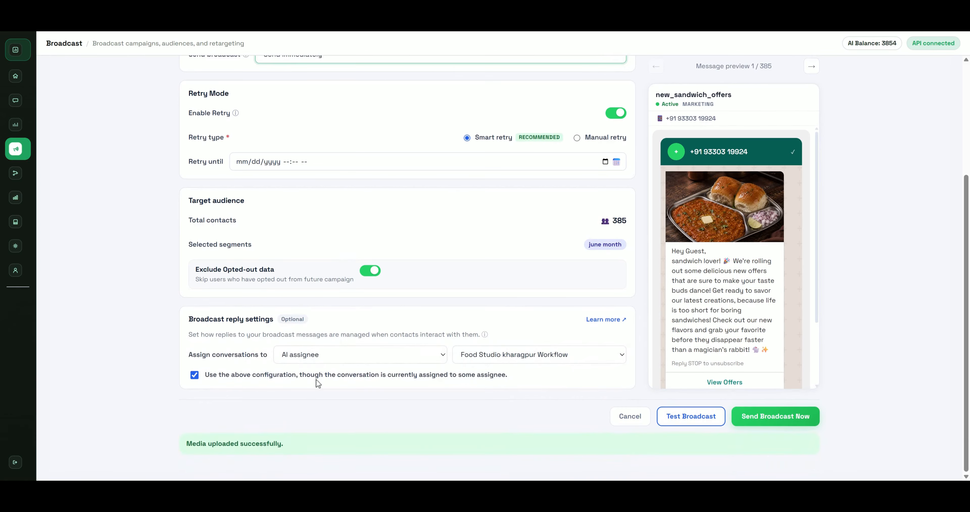
click(253, 270)
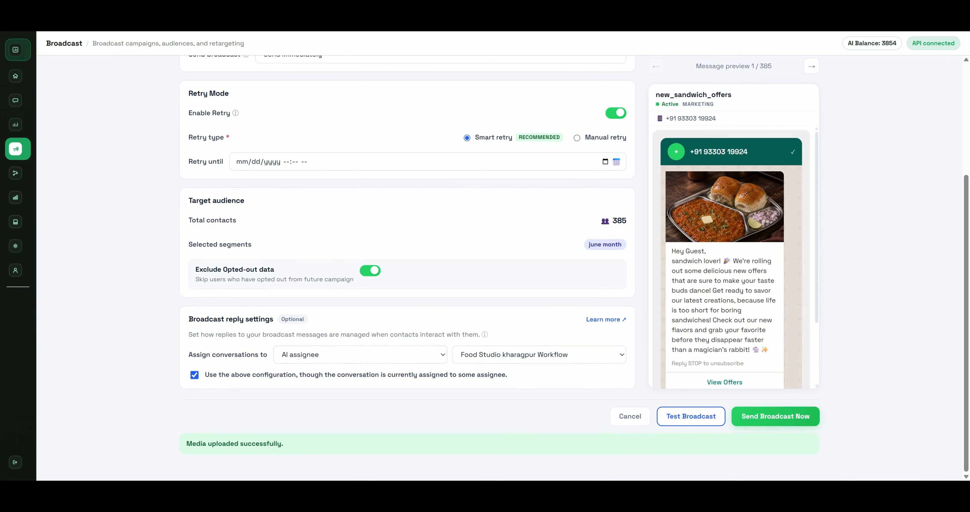
double_click(265, 279)
click(363, 270)
click(372, 275)
click(372, 275)
click(372, 277)
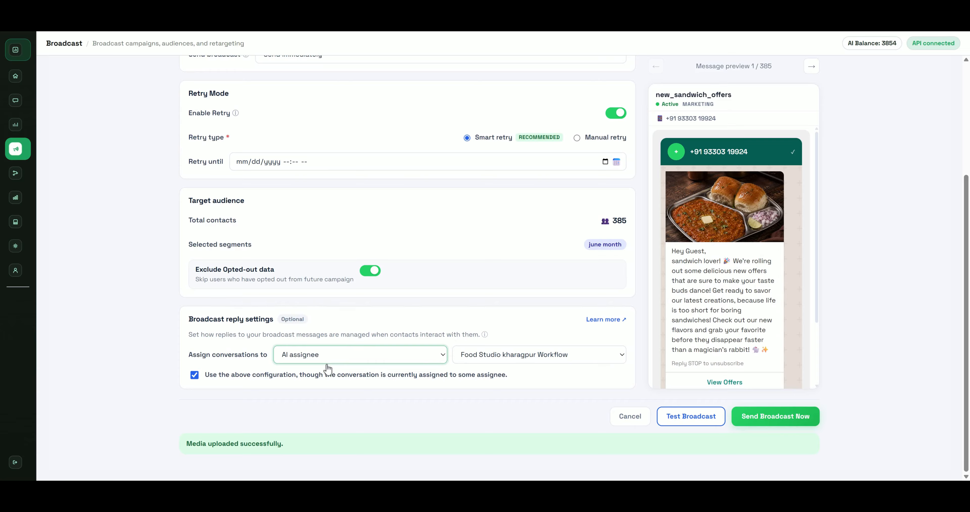
Assign broadcast replies to Manual (hand to human) and bring up Test Broadcast
click(365, 386)
click(509, 358)
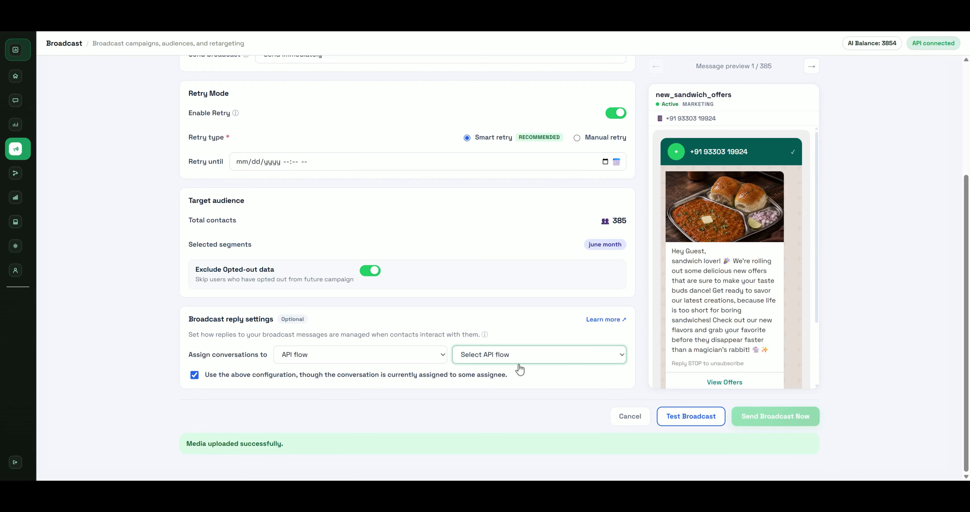
click(528, 388)
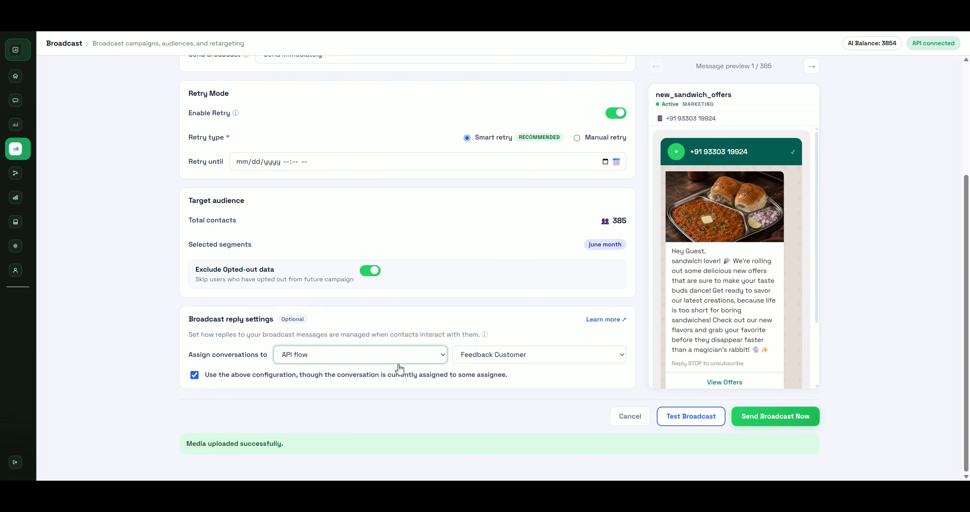
click(366, 402)
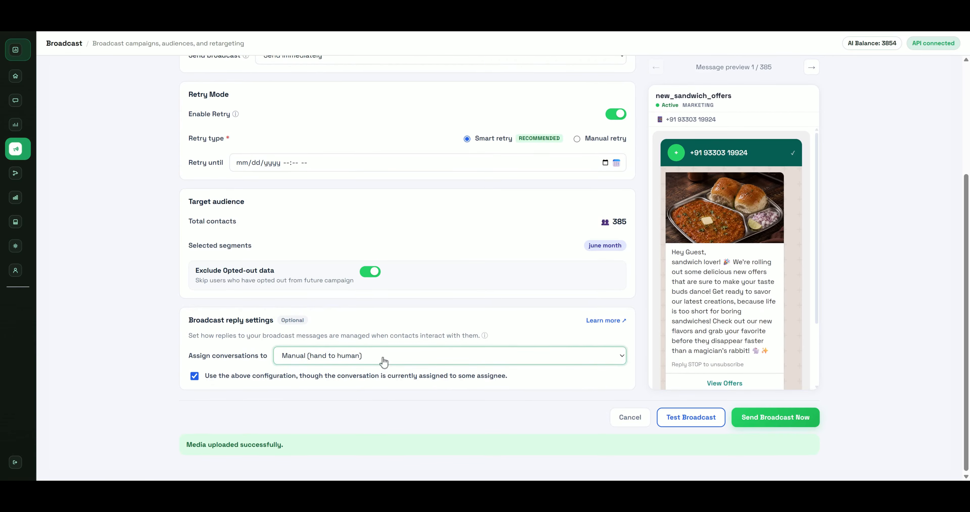
scroll(381, 359, up, 3)
click(688, 453)
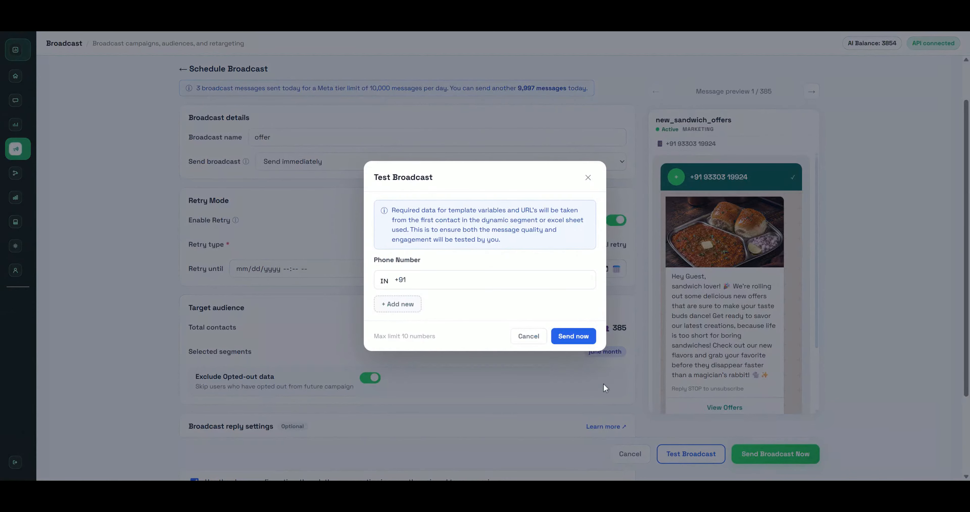
Send a test of the broadcast to a +91 phone number
click(403, 282)
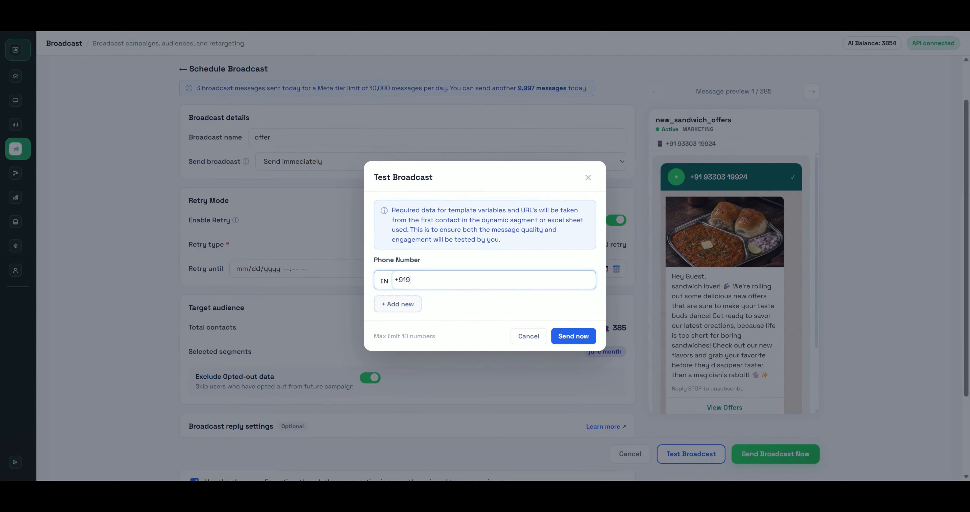
click(570, 341)
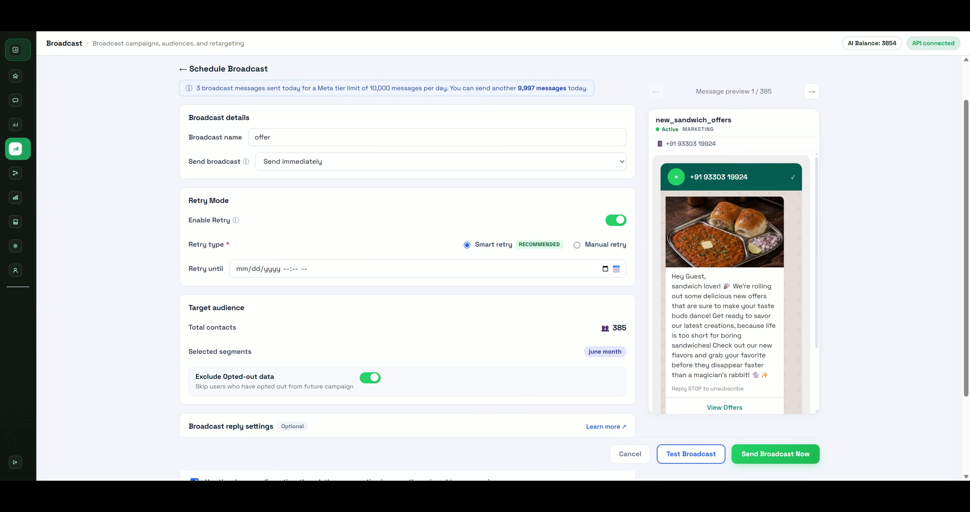
scroll(767, 391, down, 5)
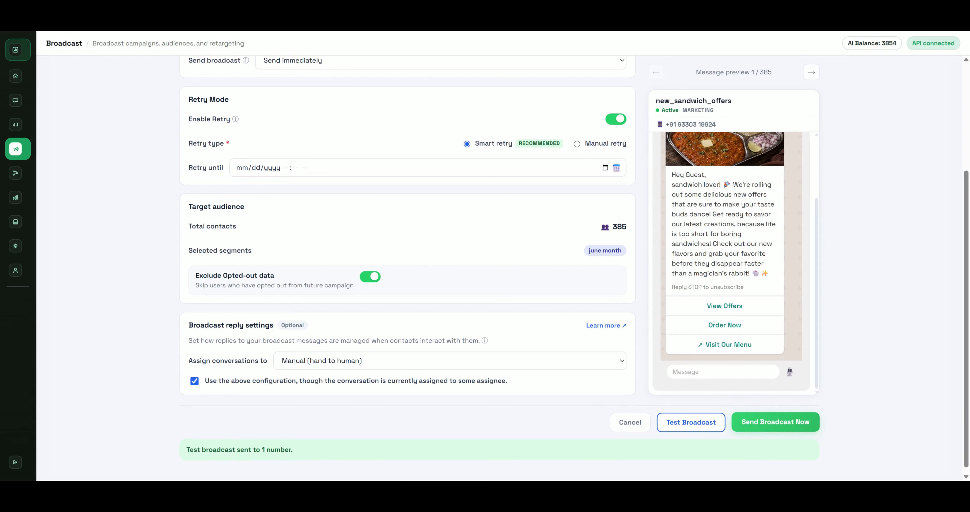
scroll(785, 402, up, 3)
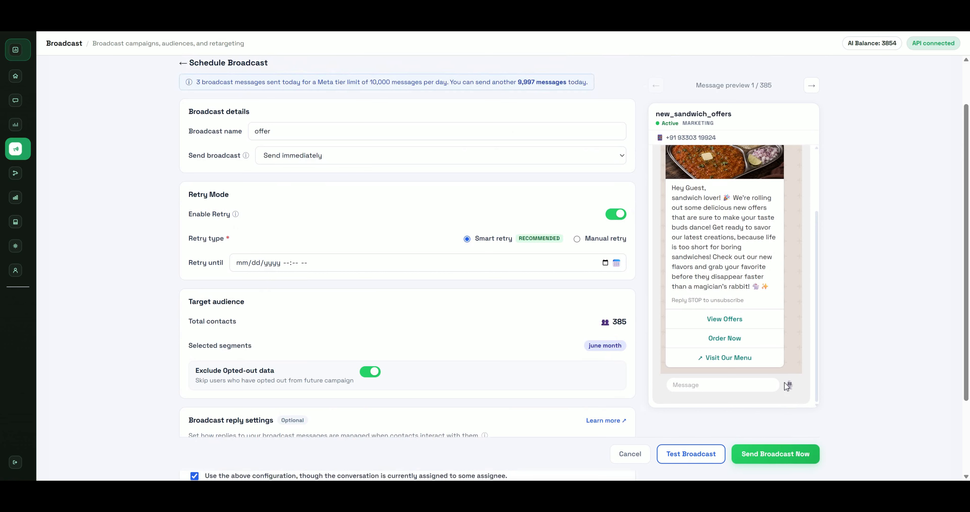